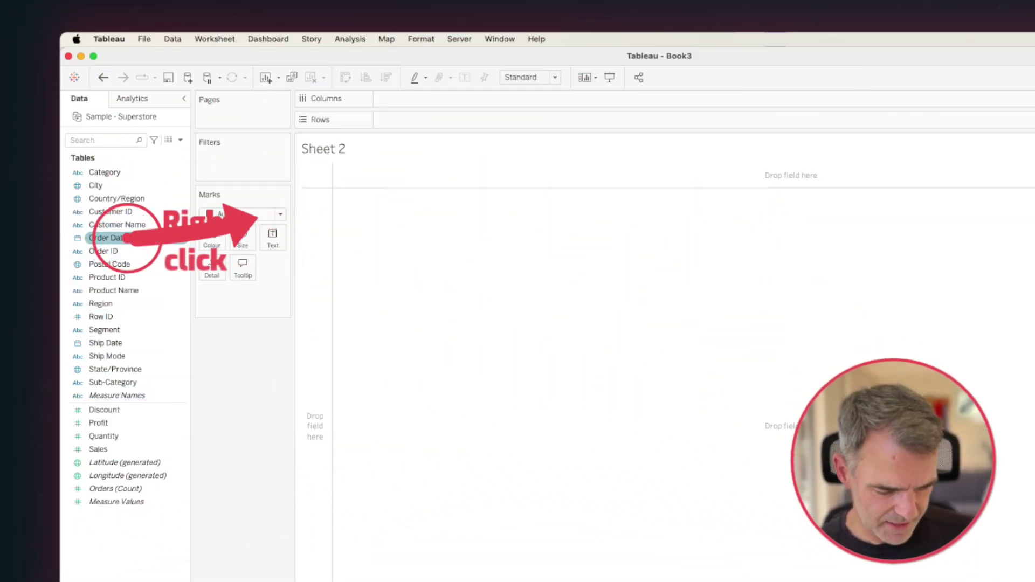
# Step: Plot quarterly SUM(Sales) by Order Date as lines coloured by Sub-Category
pyautogui.moveTo(105, 238); pyautogui.dragTo(431, 101)
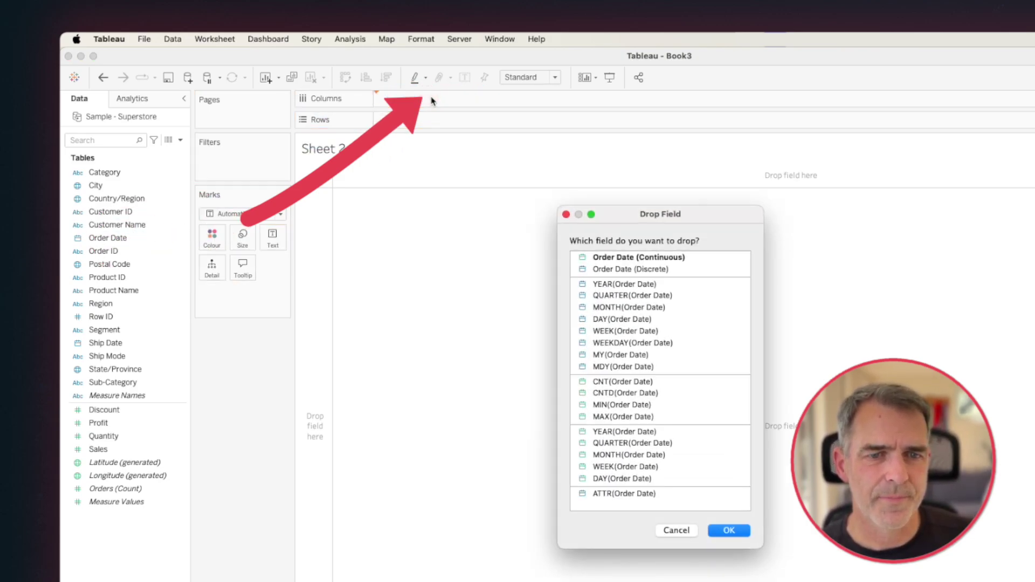
pyautogui.click(619, 443)
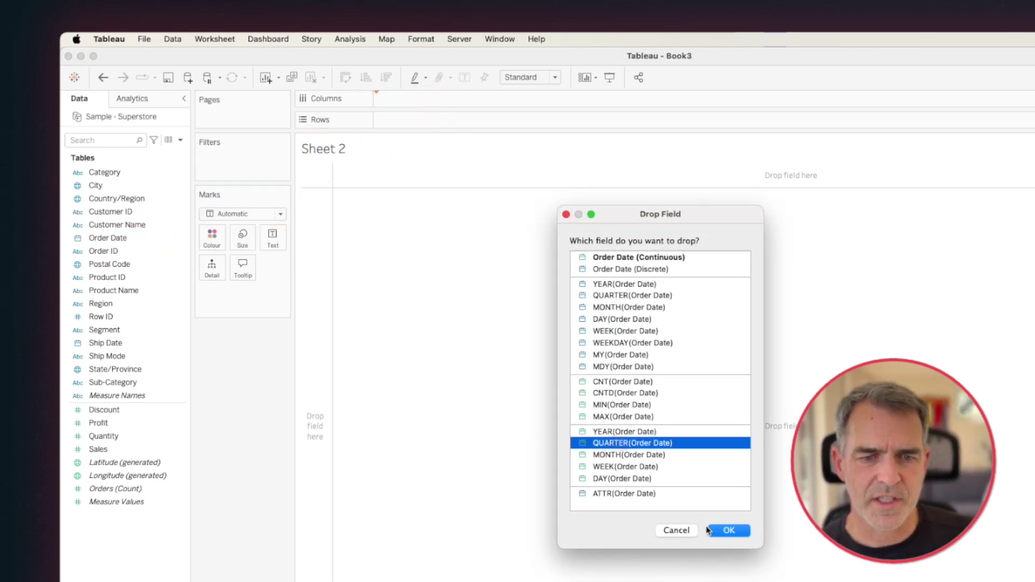
pyautogui.click(719, 531)
pyautogui.moveTo(98, 449); pyautogui.dragTo(471, 127)
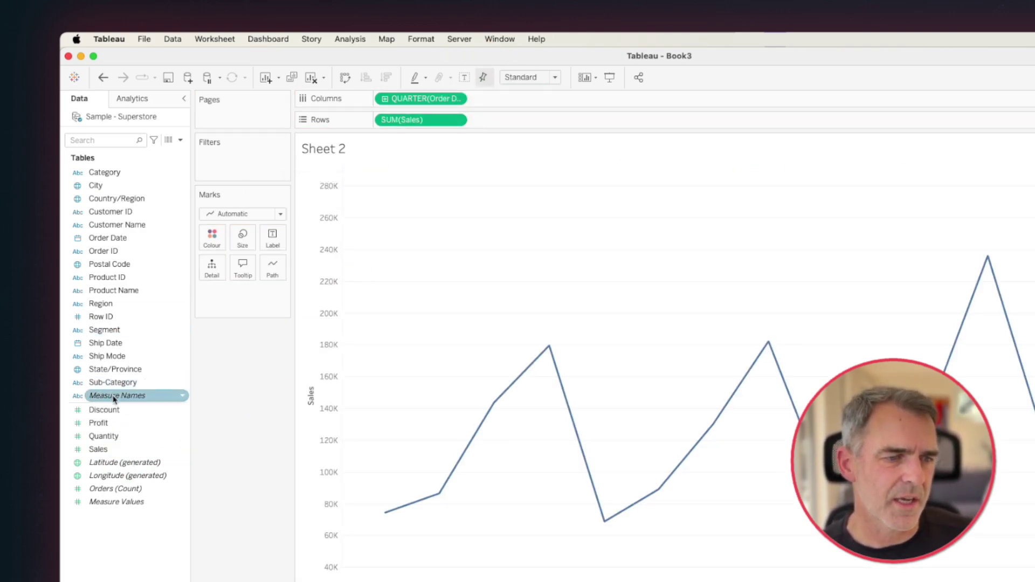
pyautogui.moveTo(113, 384); pyautogui.dragTo(212, 238)
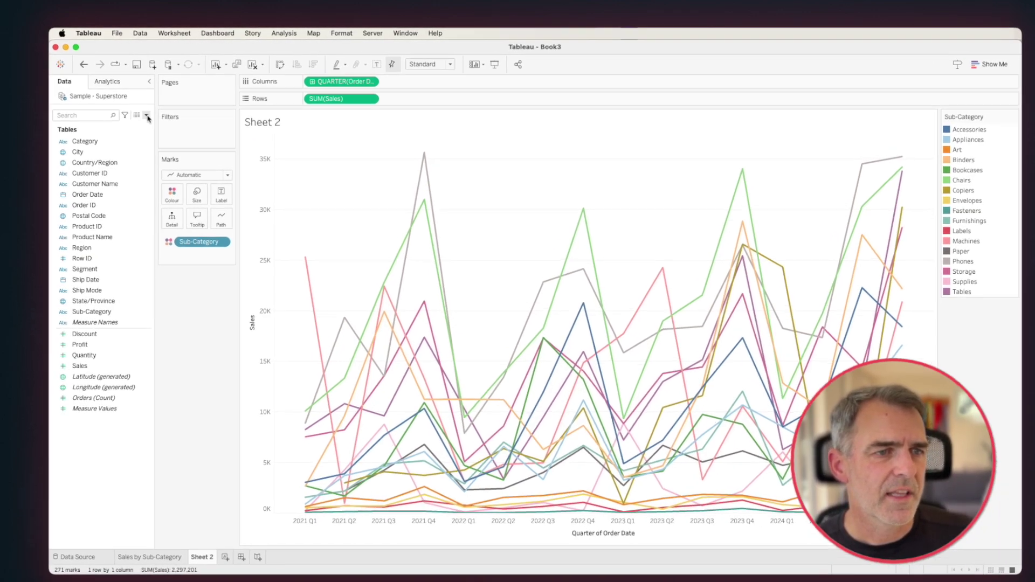
# Step: Create a '# of Colors' calculated field defined as { COUNTD([Sub-Category]) }
pyautogui.click(142, 111)
pyautogui.click(157, 153)
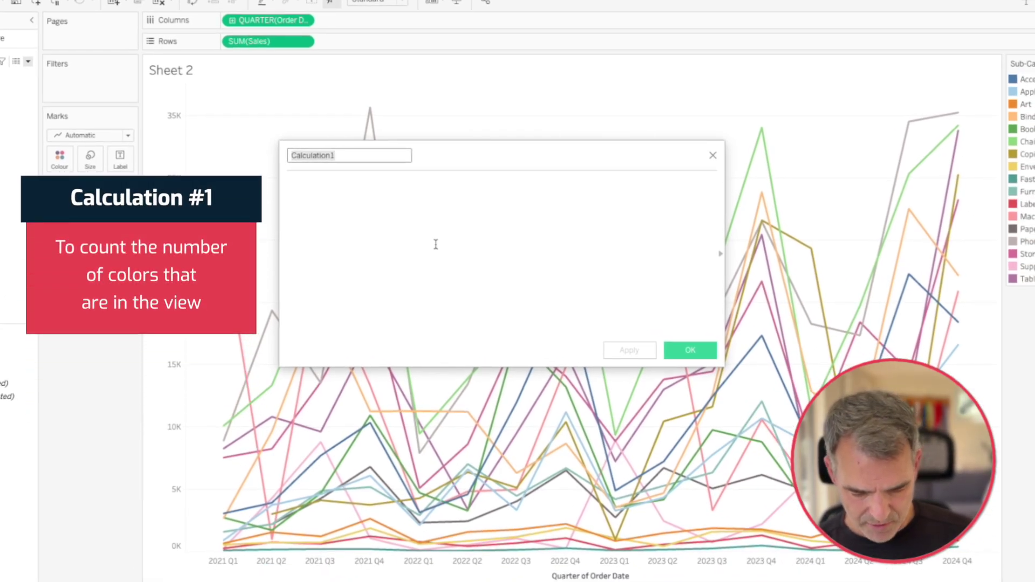
pyautogui.write('#')
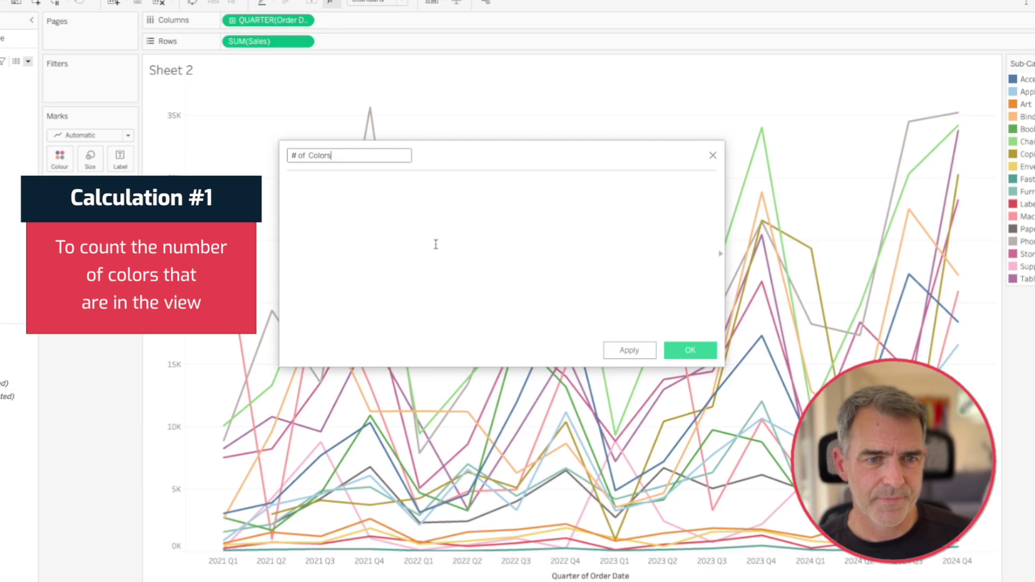
pyautogui.write(' of Colors')
pyautogui.click(435, 245)
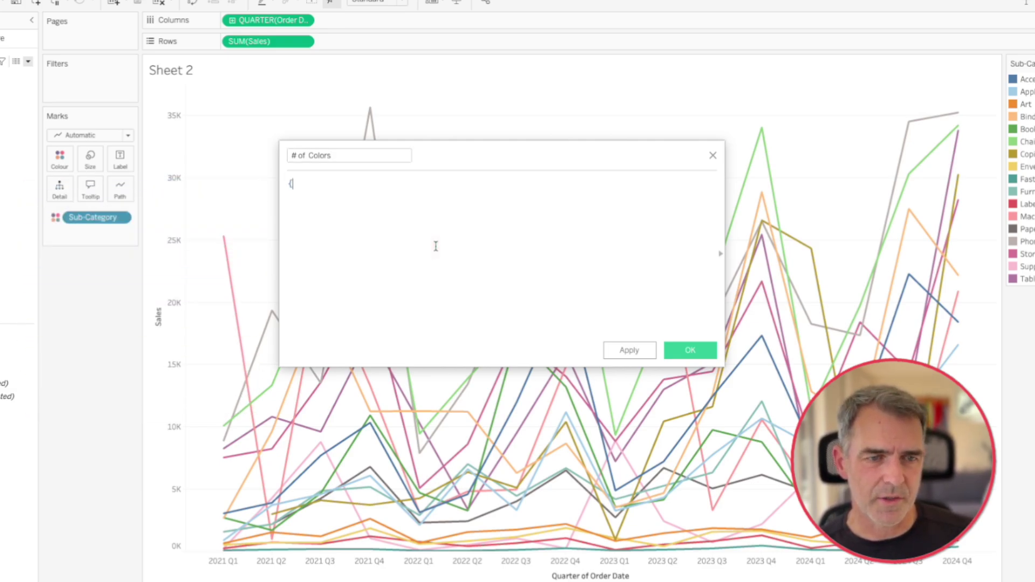
pyautogui.write('{ countd')
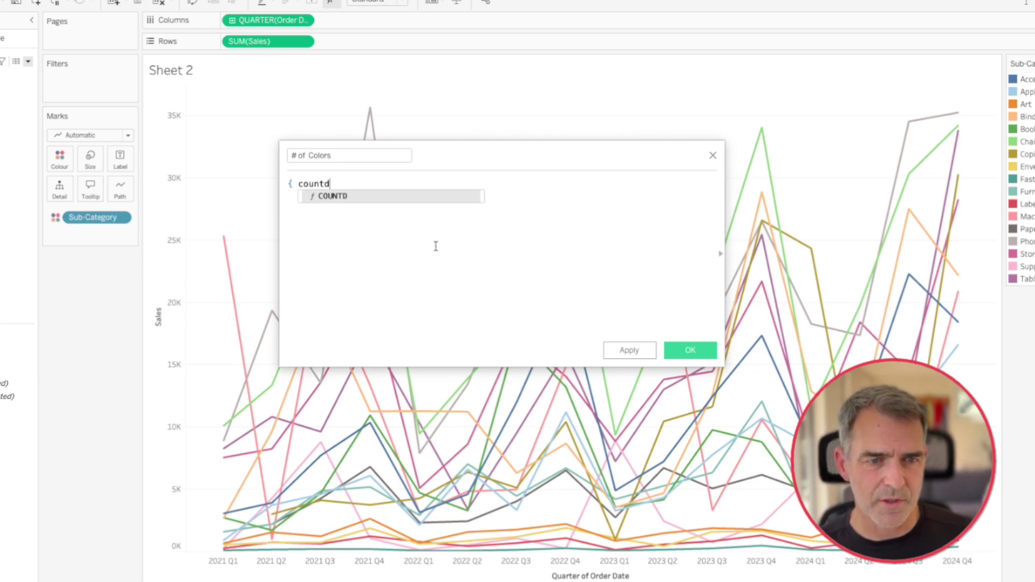
pyautogui.press('Return')
pyautogui.write('[sub')
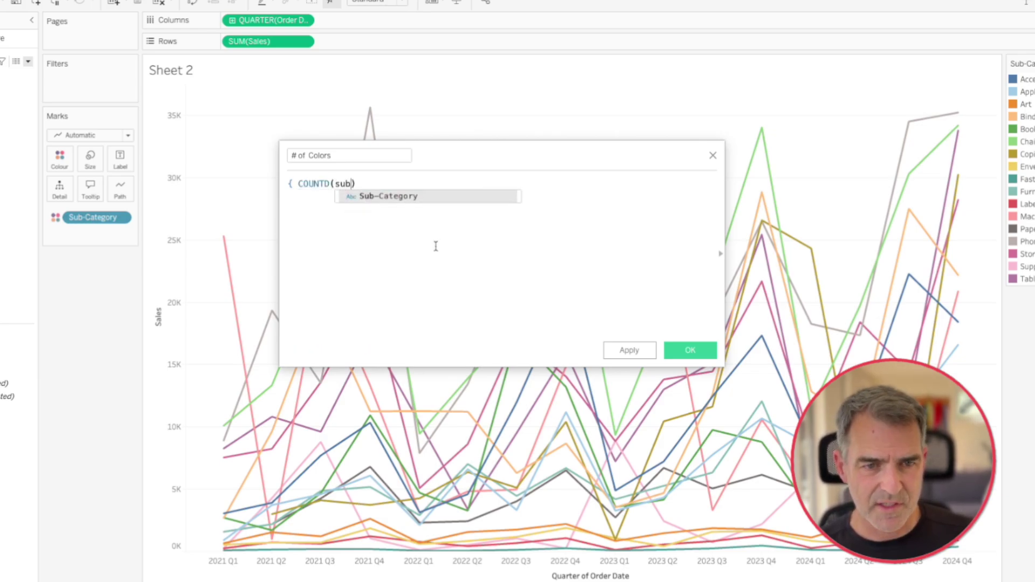
pyautogui.press('Return')
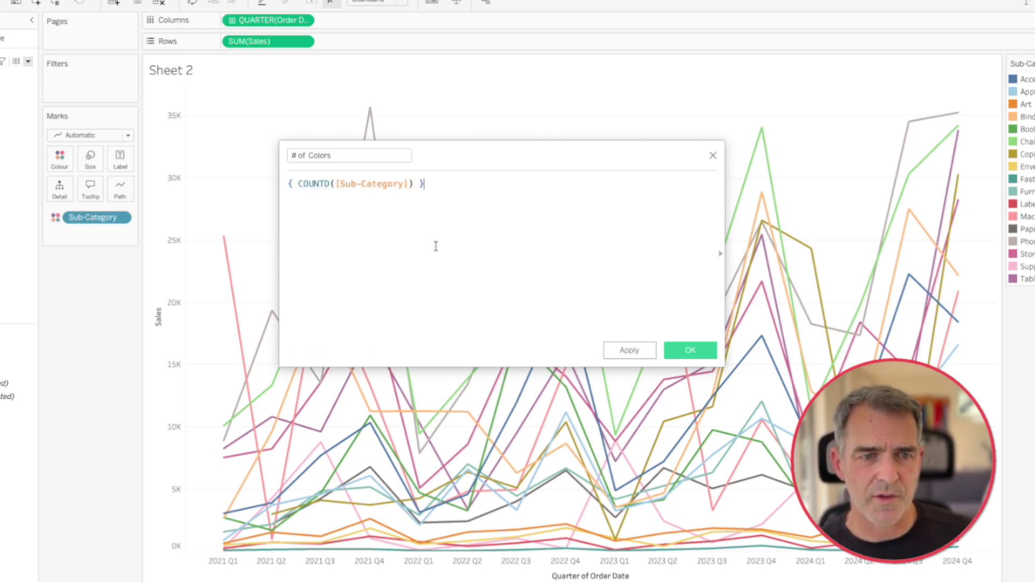
pyautogui.click(690, 350)
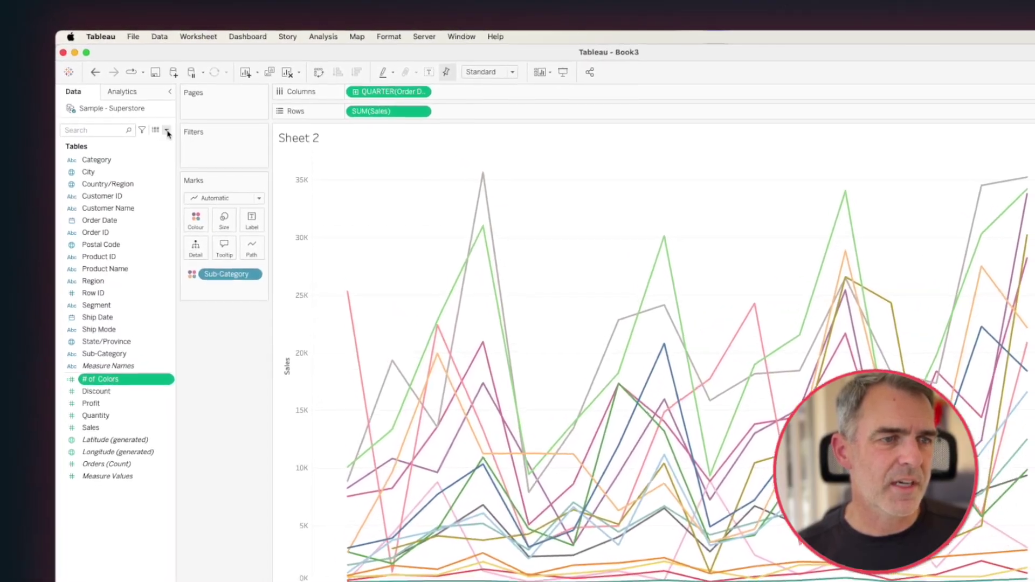
# Step: Create a 'Colors Disappear' calculated field with the formula [# of Colors] <= 5
pyautogui.click(151, 112)
pyautogui.click(155, 153)
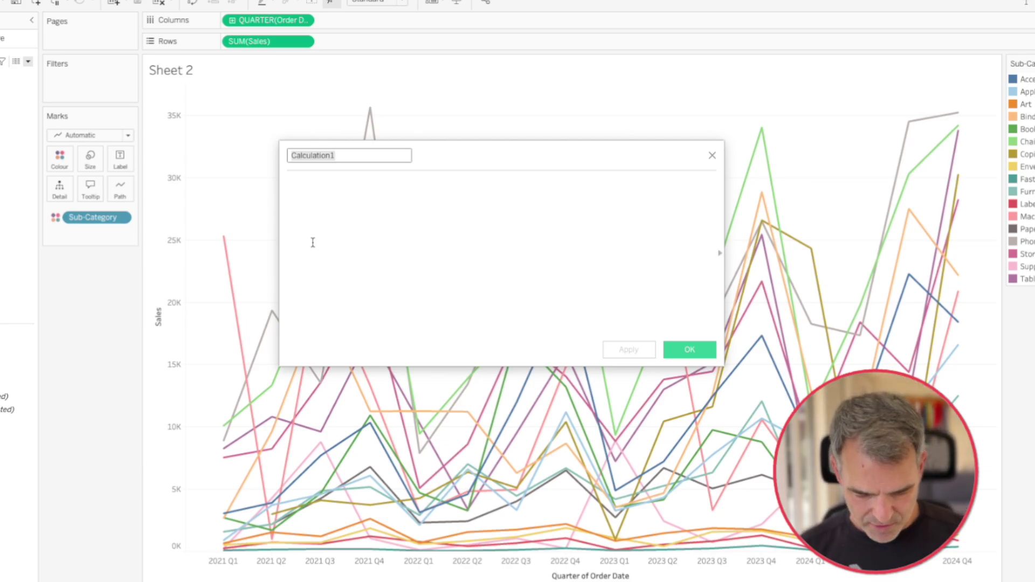
pyautogui.write('Colors')
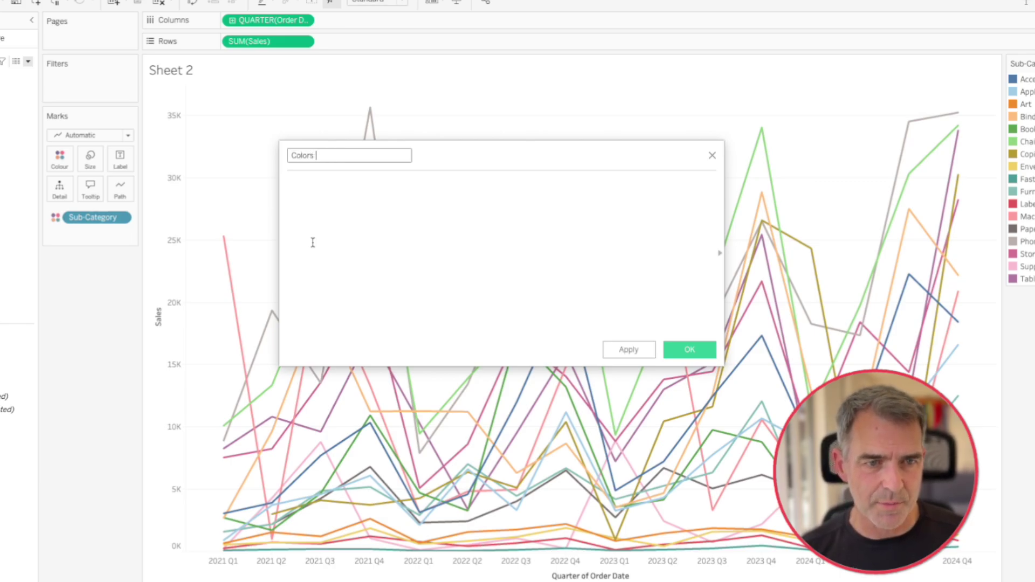
pyautogui.write(' Disappear')
pyautogui.click(314, 241)
pyautogui.write('co')
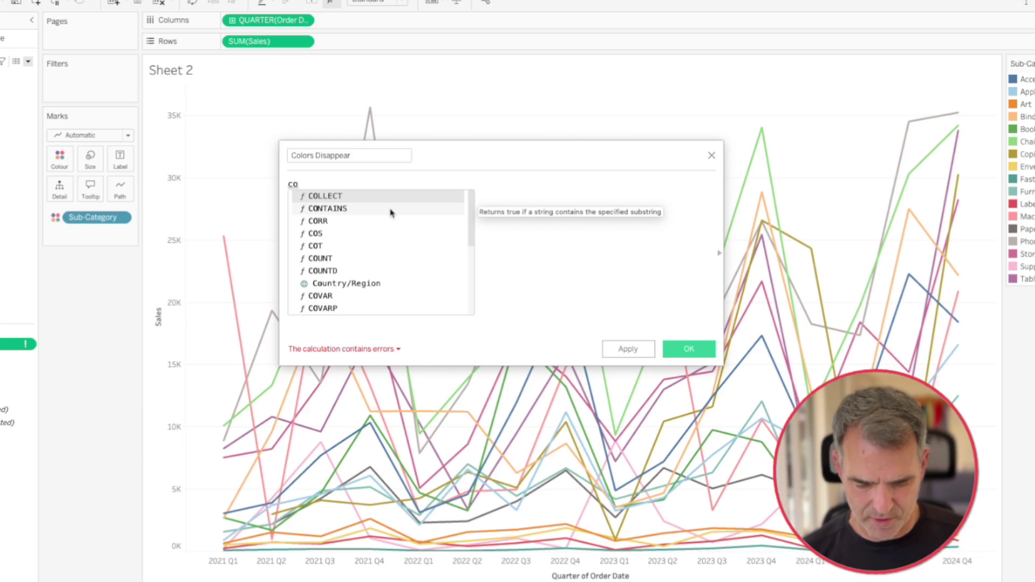
pyautogui.write('lo')
pyautogui.doubleClick(390, 210)
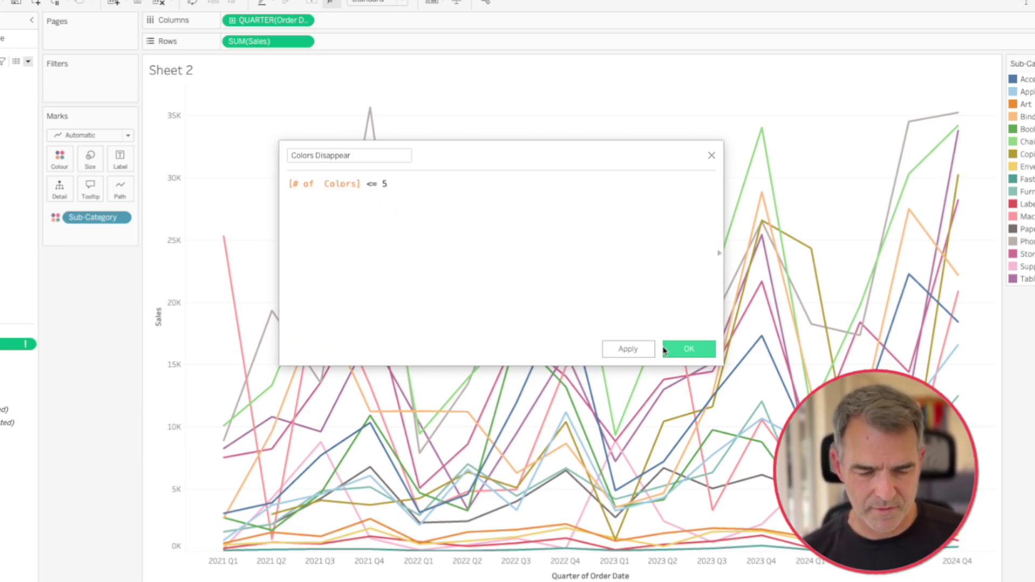
pyautogui.click(704, 350)
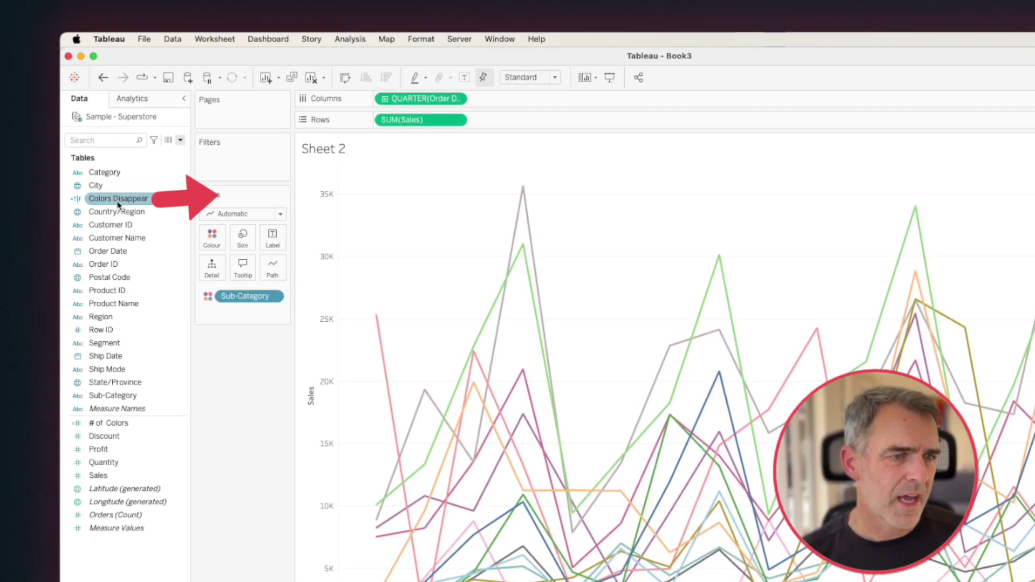
# Step: Put Colors Disappear on Columns and show a Sub-Category filter limited to Accessories
pyautogui.moveTo(118, 204); pyautogui.dragTo(380, 101)
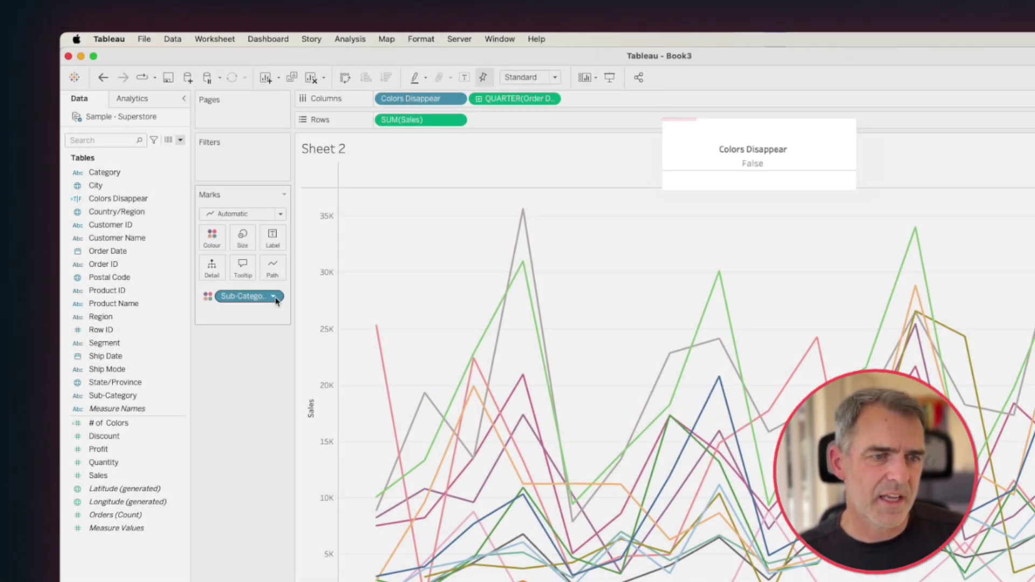
pyautogui.click(274, 297)
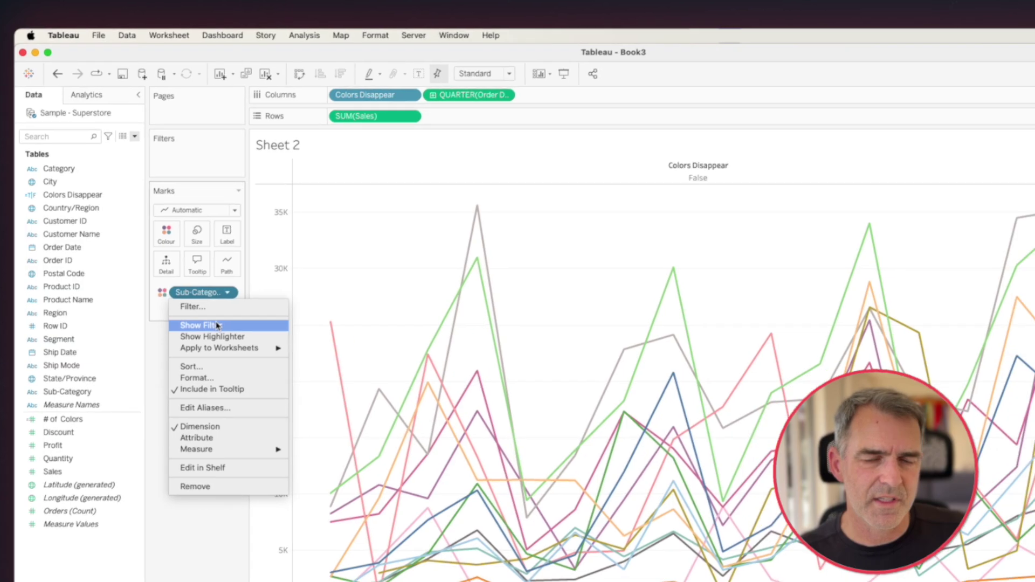
pyautogui.click(217, 326)
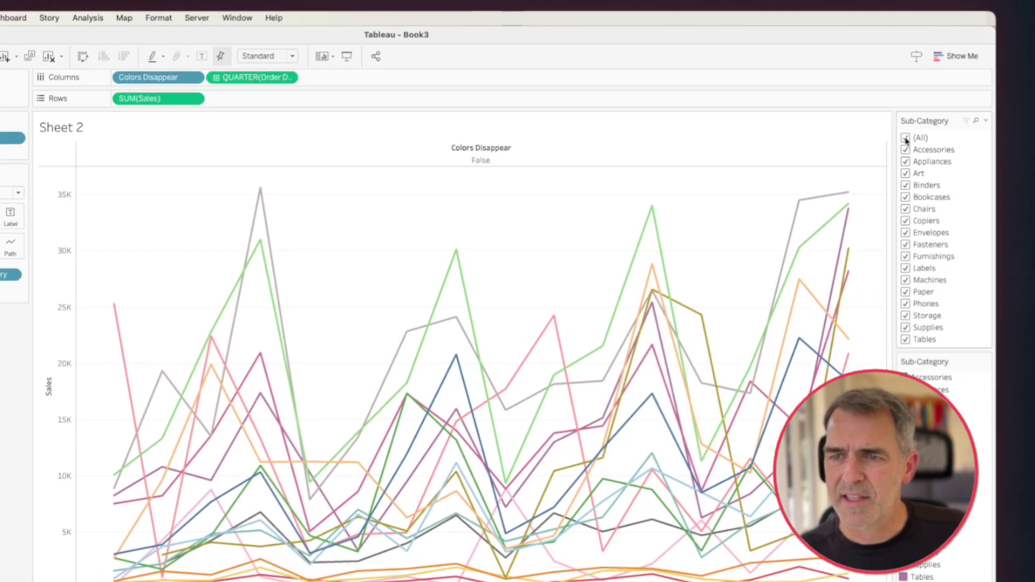
pyautogui.click(906, 138)
pyautogui.click(906, 150)
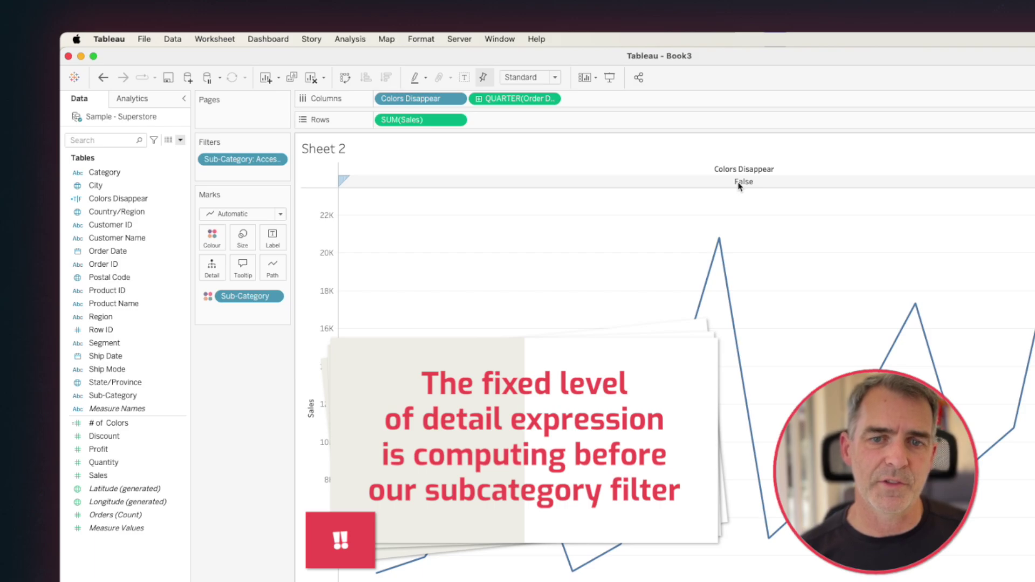
# Step: Add the Sub-Category filter to context and also check Art, Binders, Bookcases and Chairs
pyautogui.rightClick(269, 162)
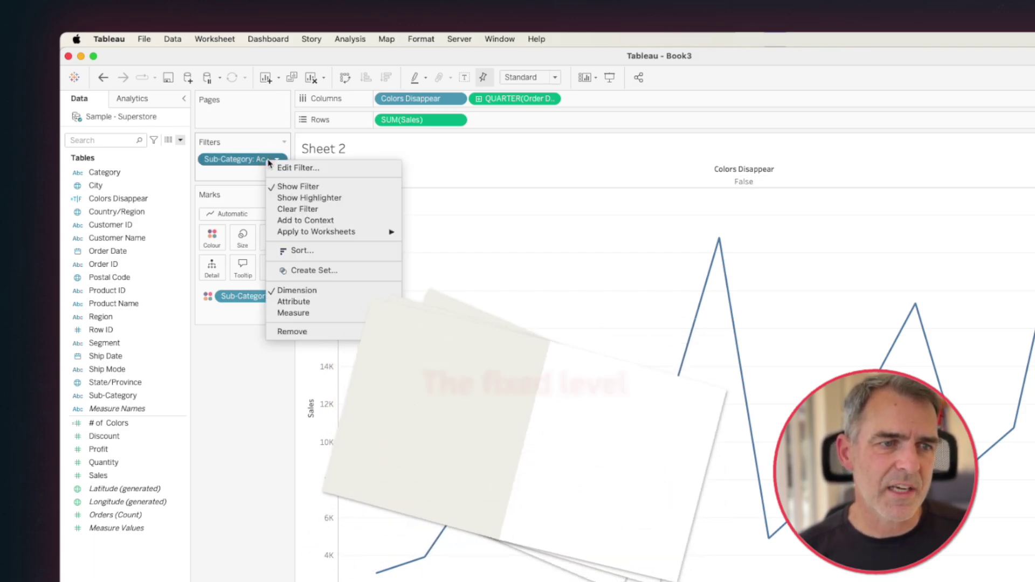
pyautogui.click(303, 220)
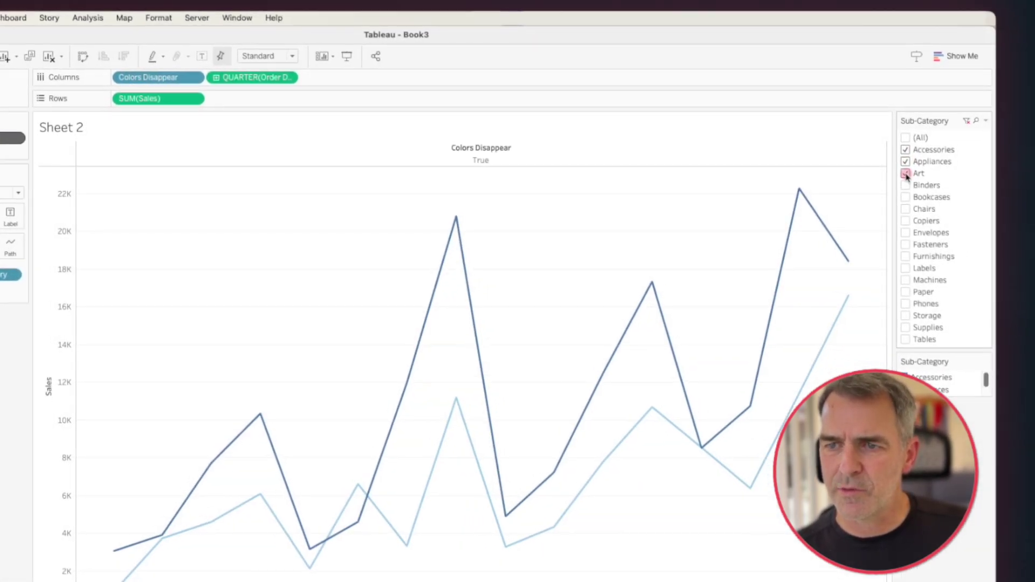
pyautogui.click(905, 174)
pyautogui.click(905, 186)
pyautogui.click(906, 197)
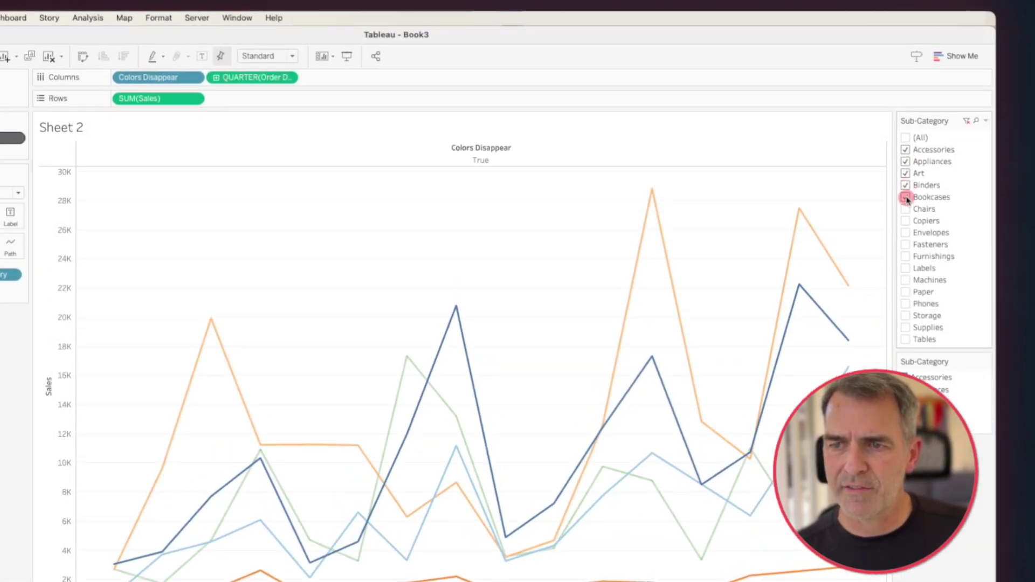
pyautogui.click(905, 209)
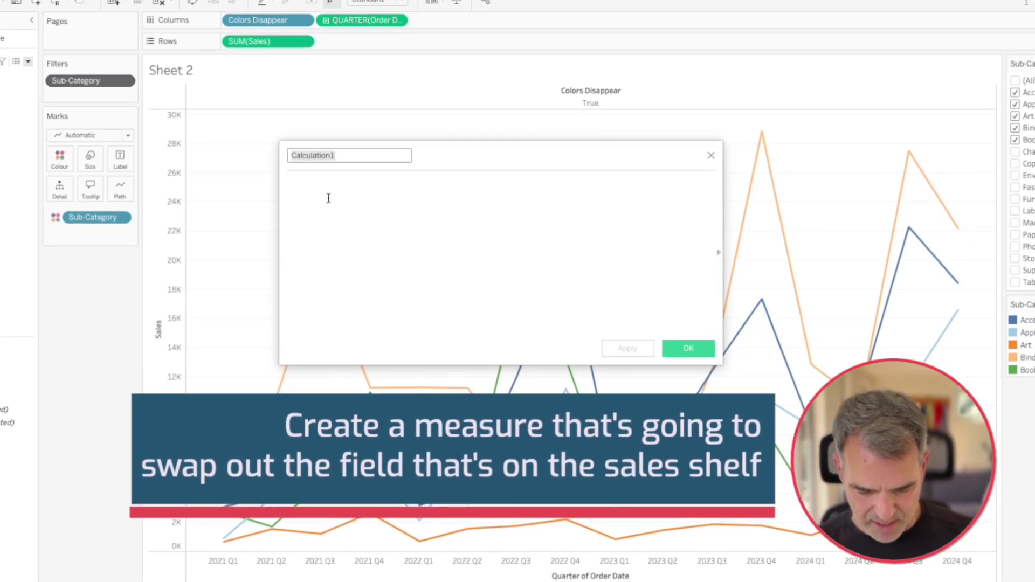
# Step: Name the calculation 'Sales of Null': IF [Colors Disappear] = FALSE THEN null ELSE [Sales] END
pyautogui.write('Sales of Null')
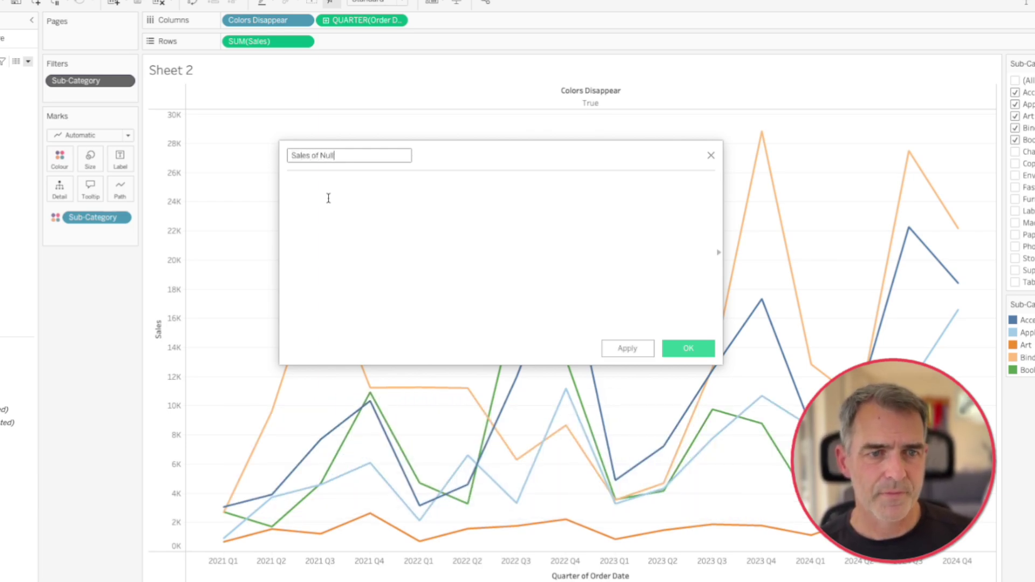
pyautogui.click(333, 199)
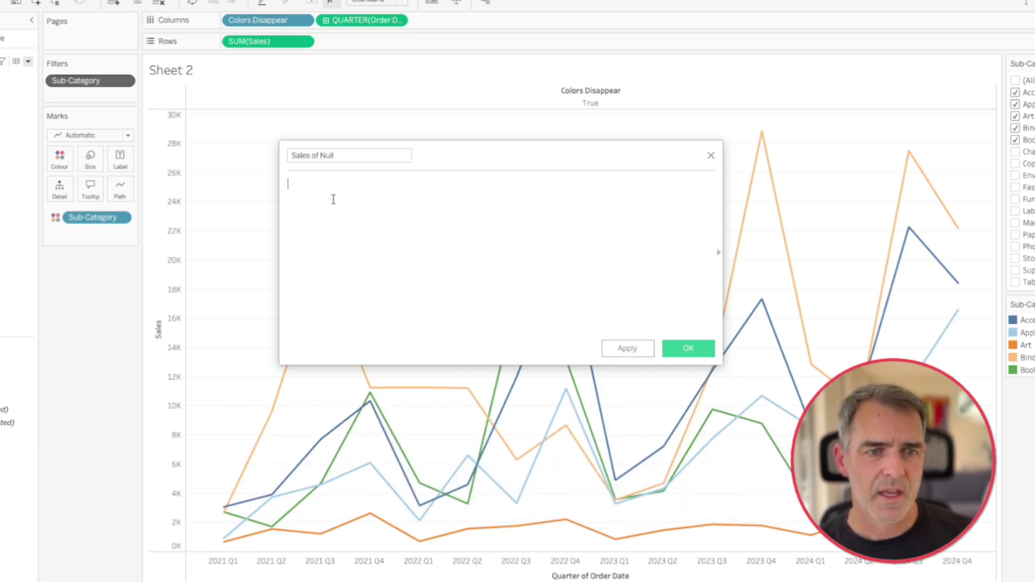
pyautogui.write('IF ')
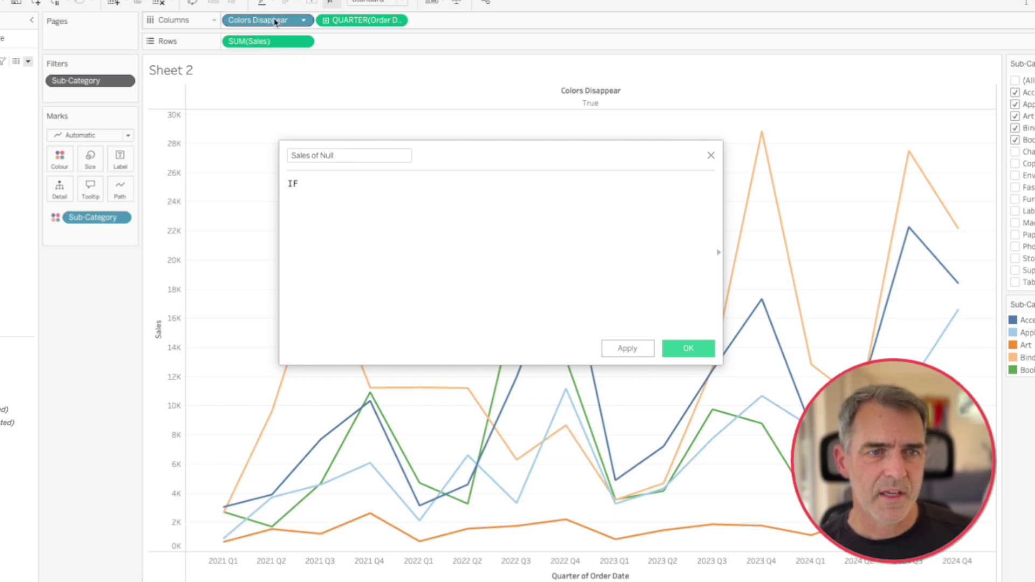
pyautogui.write('colors')
pyautogui.press('Return')
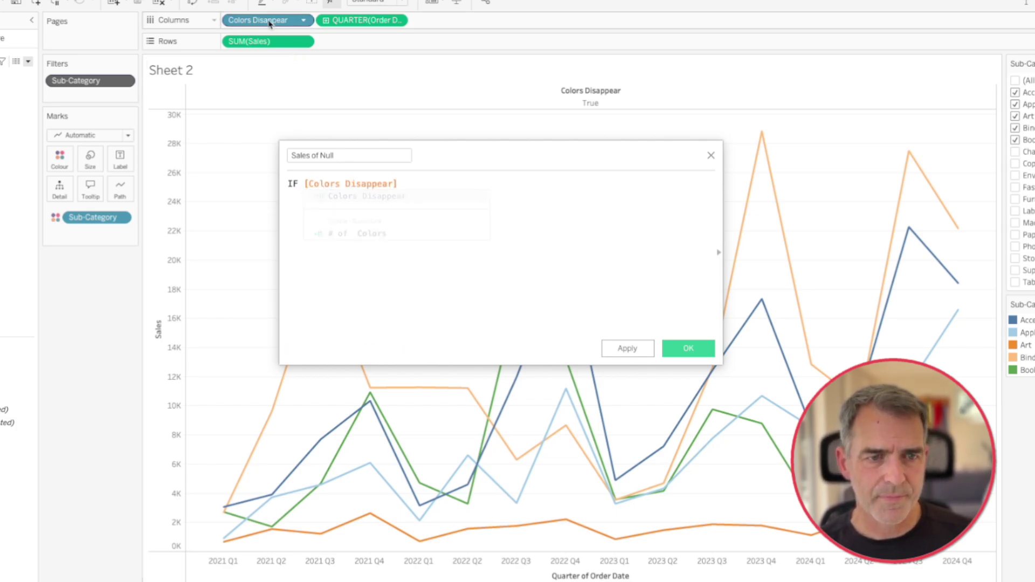
pyautogui.write('= FALSE')
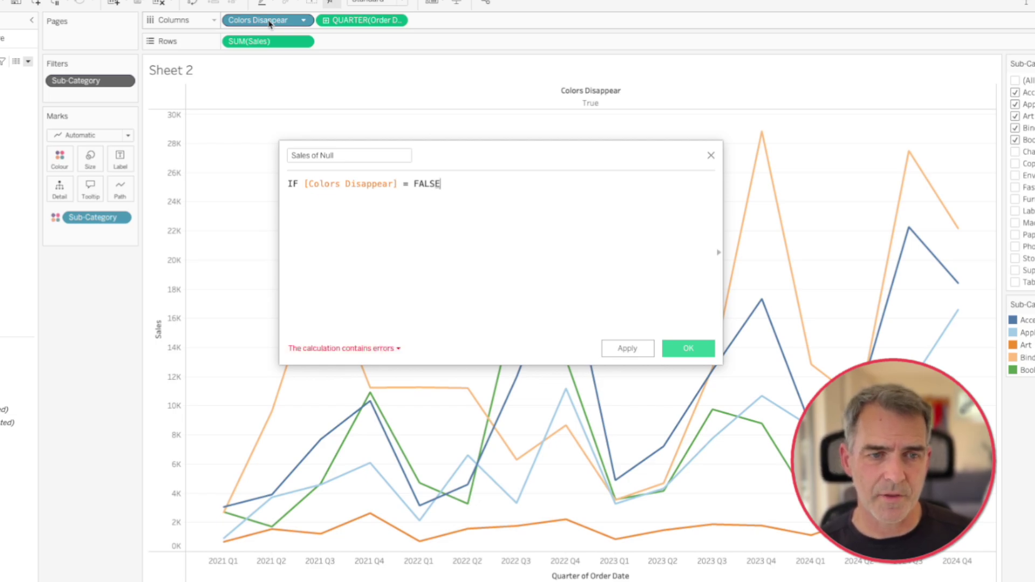
pyautogui.press('Return')
pyautogui.write('THEN ')
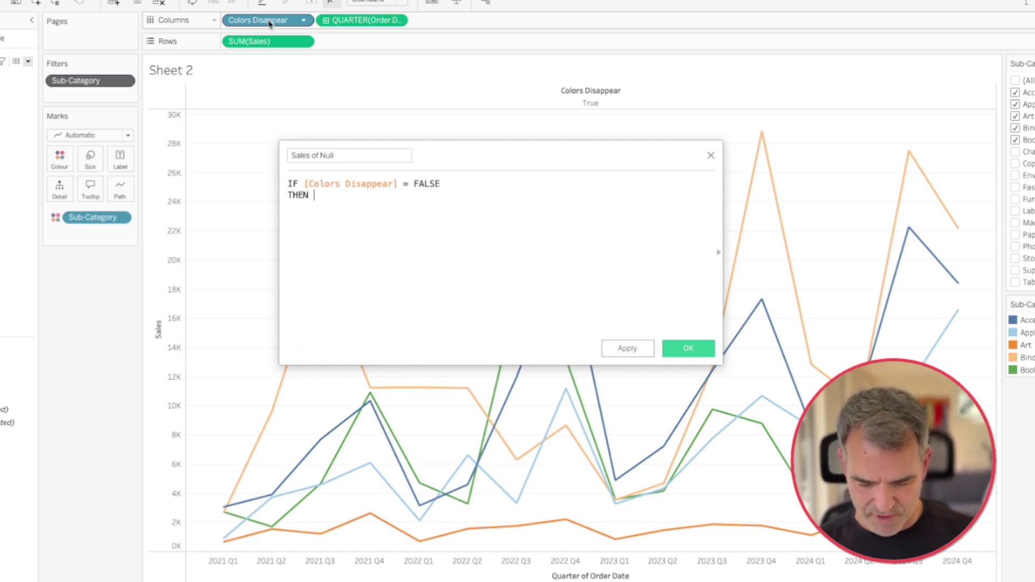
pyautogui.write('null')
pyautogui.press('Return')
pyautogui.write('ELSE [Sales]')
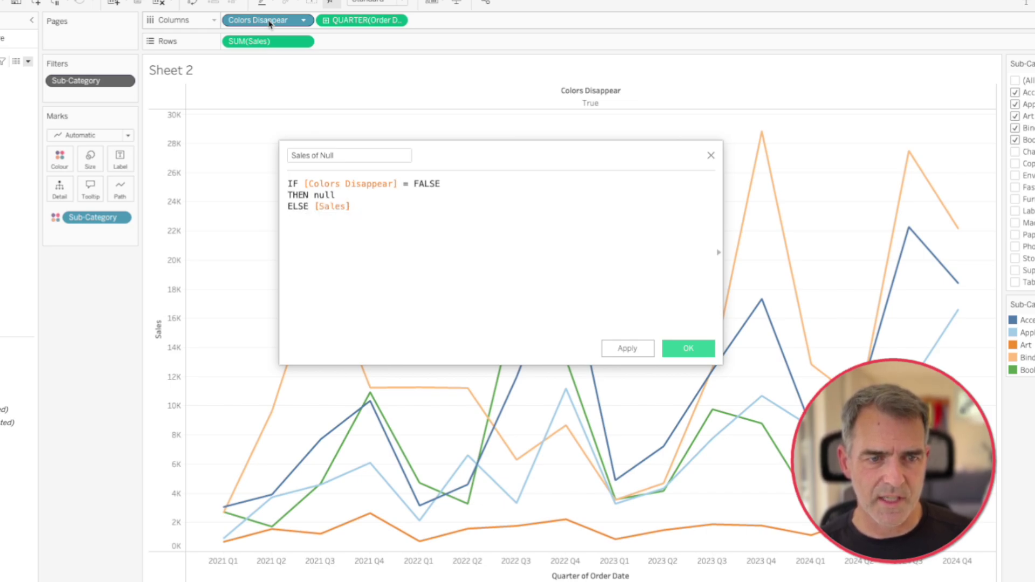
pyautogui.press('Return')
pyautogui.write('END')
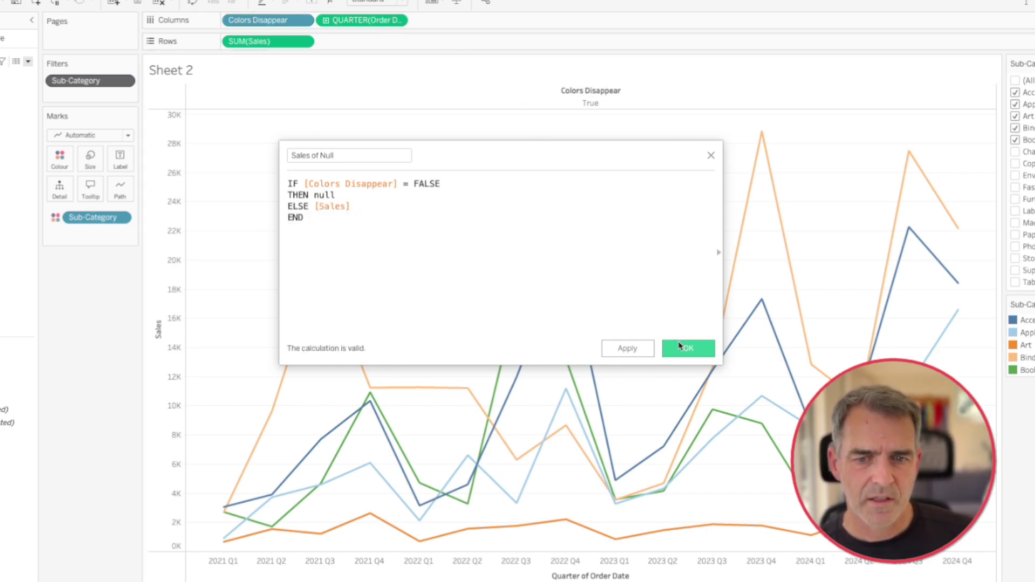
# Step: Swap SUM(Sales) for Sales of Null on Rows, then test by toggling Chairs and Bookcases
pyautogui.click(668, 345)
pyautogui.moveTo(47, 458)
pyautogui.mouseDown()
pyautogui.moveTo(240, 166)
pyautogui.moveTo(383, 87)
pyautogui.moveTo(352, 90)
pyautogui.mouseUp()
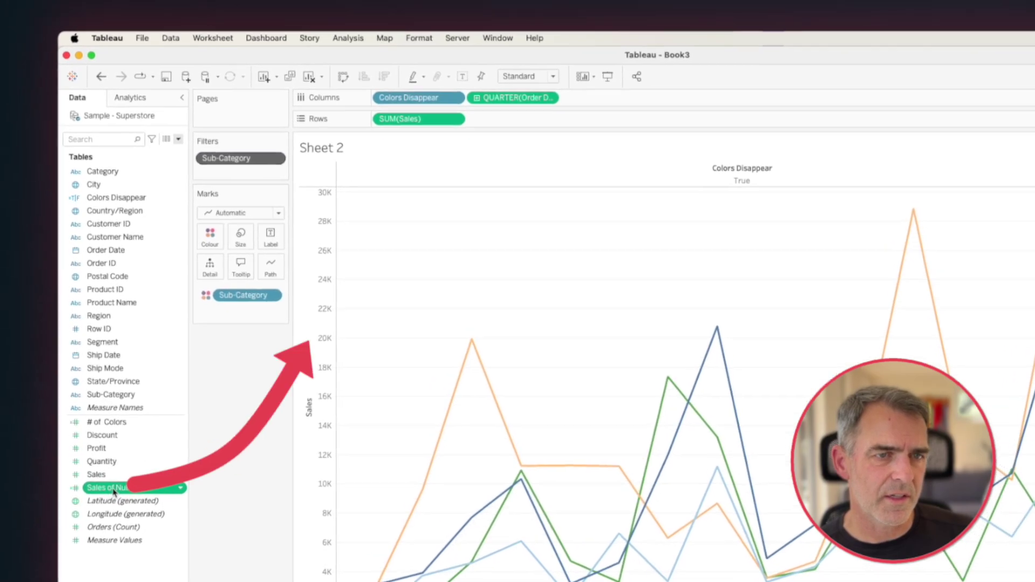
pyautogui.moveTo(419, 125); pyautogui.dragTo(422, 133)
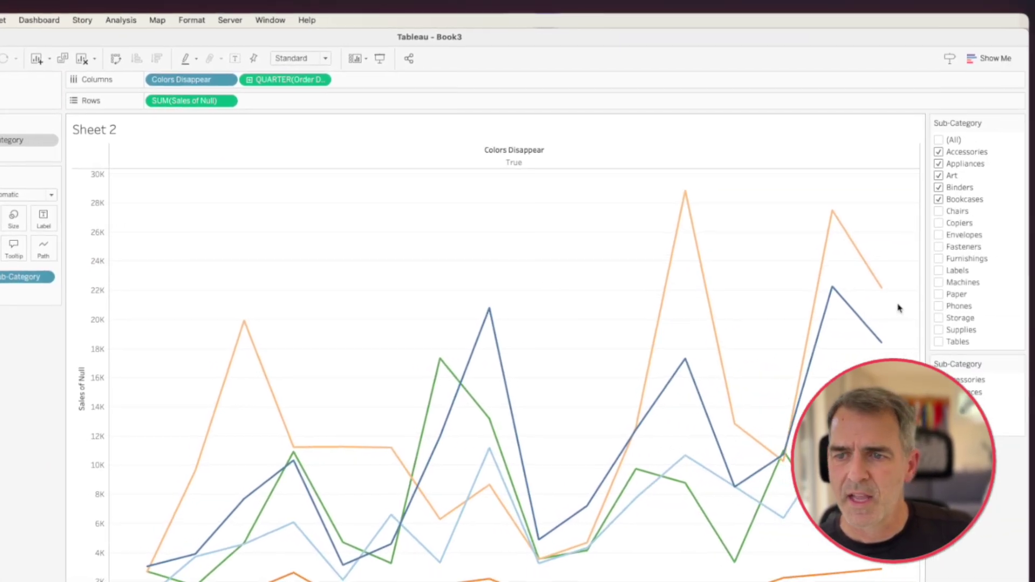
pyautogui.click(938, 210)
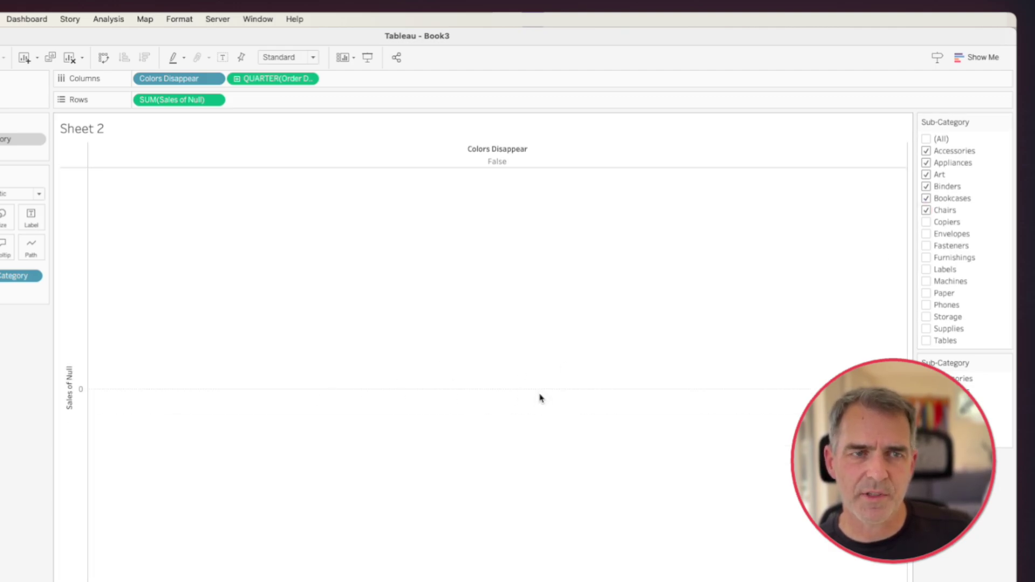
pyautogui.click(926, 211)
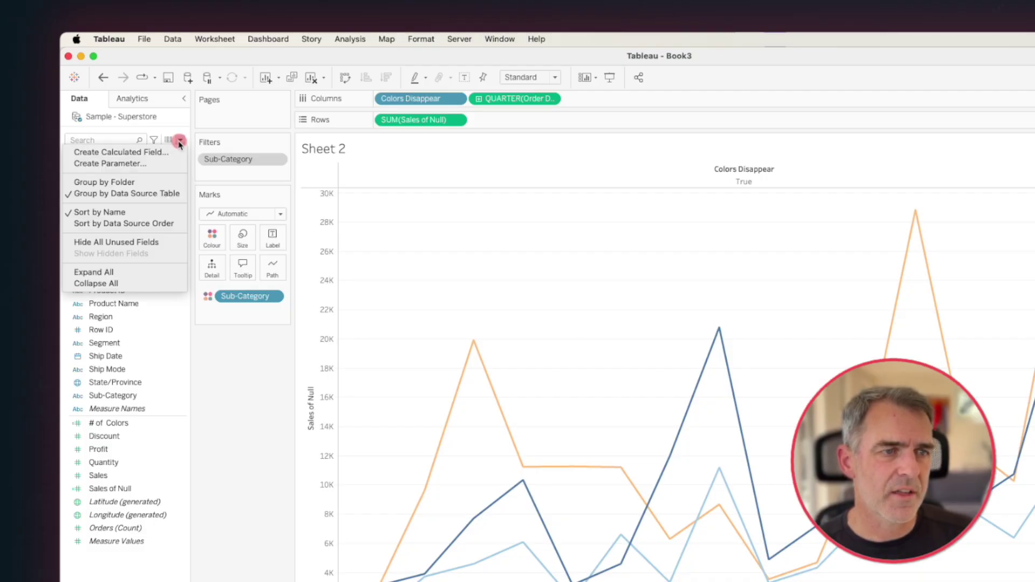
# Step: Start a 'Message to User' calculated field beginning IF [Colors Disappear]
pyautogui.click(157, 150)
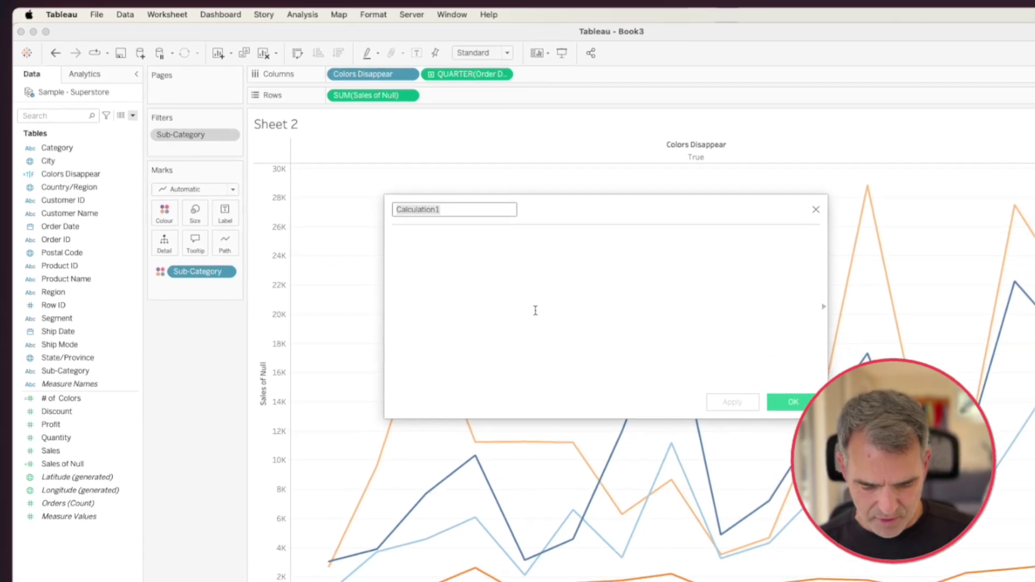
pyautogui.write('Message to User')
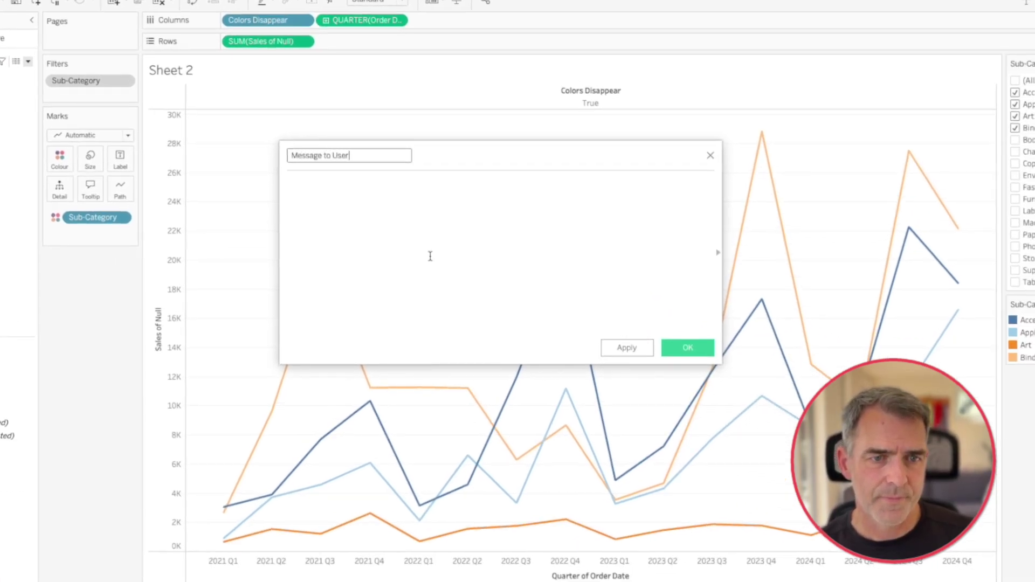
pyautogui.click(431, 257)
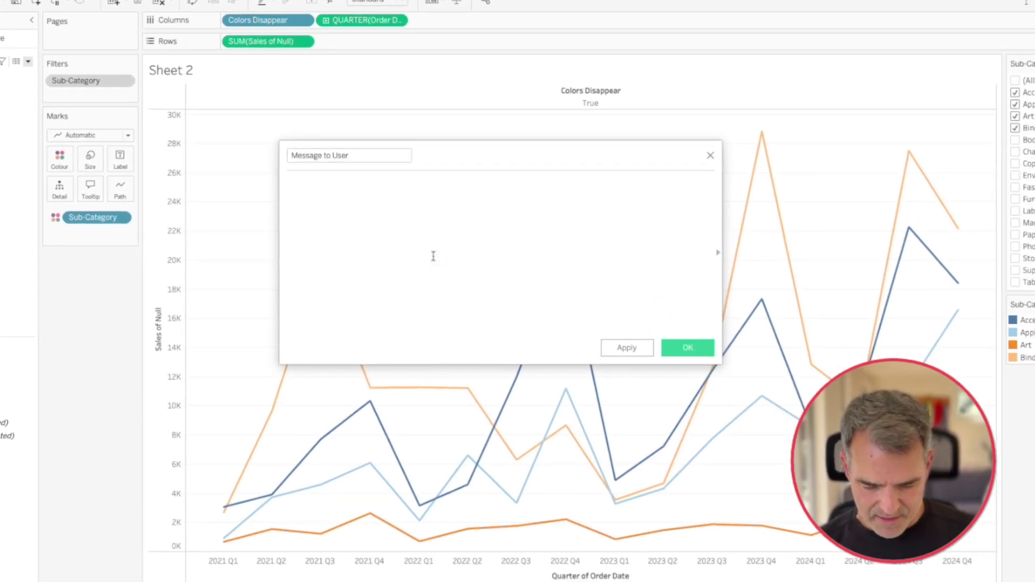
pyautogui.write('IF co')
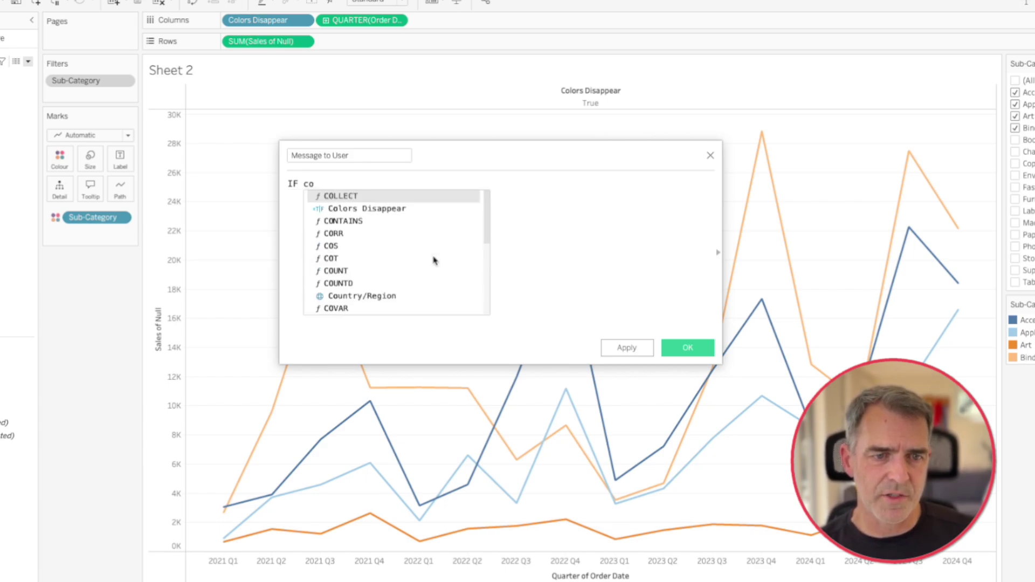
pyautogui.click(403, 208)
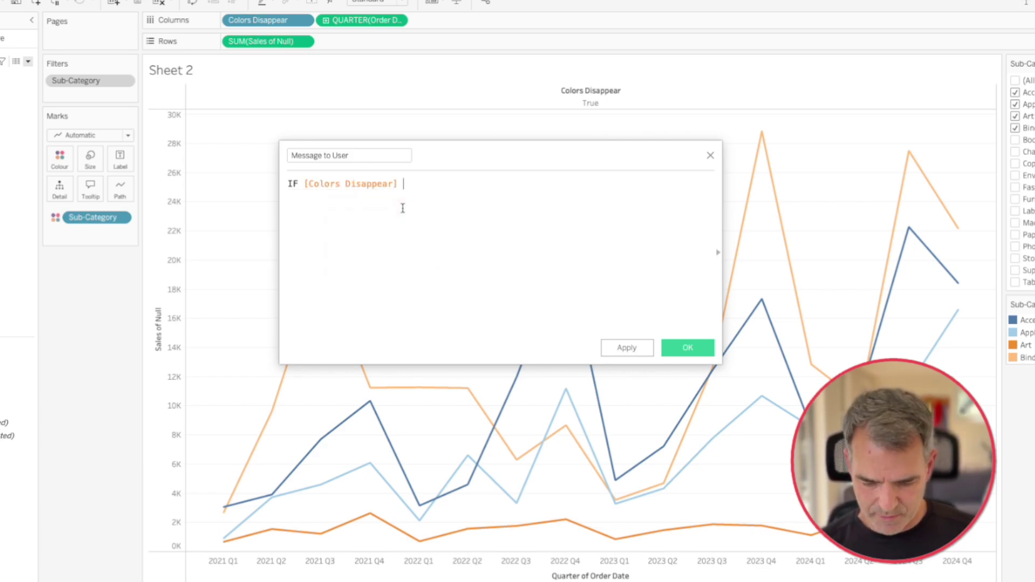
# Step: Finish it as = FALSE THEN 'Choose 5 sub-categories or less' ELSE "" END
pyautogui.write('= fal')
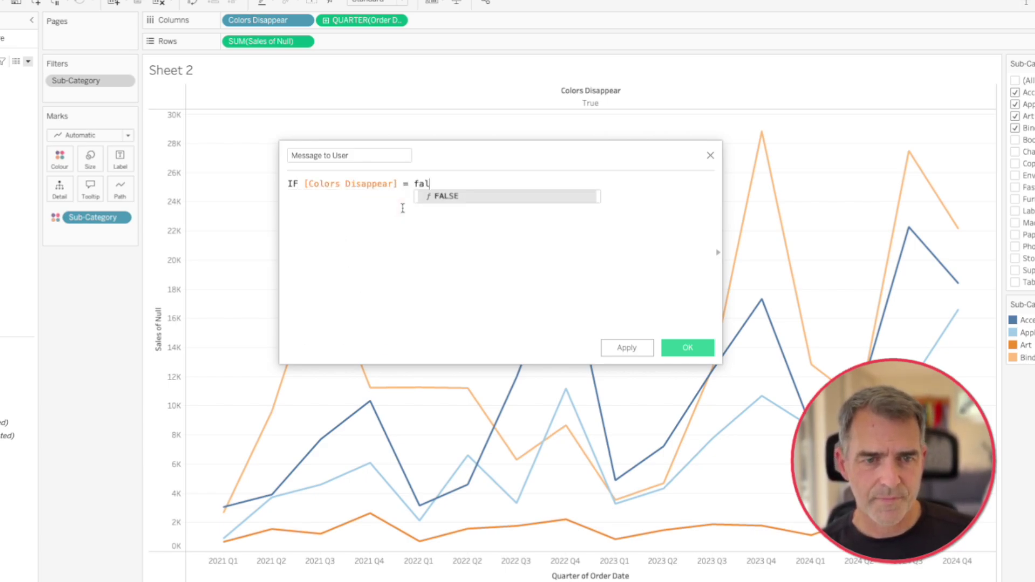
pyautogui.press('Return')
pyautogui.press('Return')
pyautogui.write('THEN ')
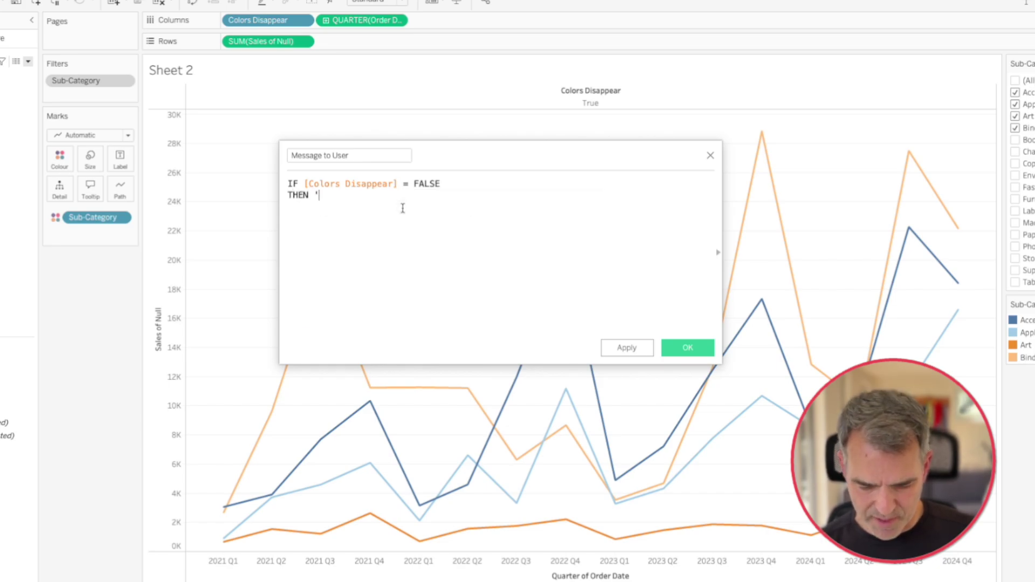
pyautogui.write("'Choose 5 sub-categ")
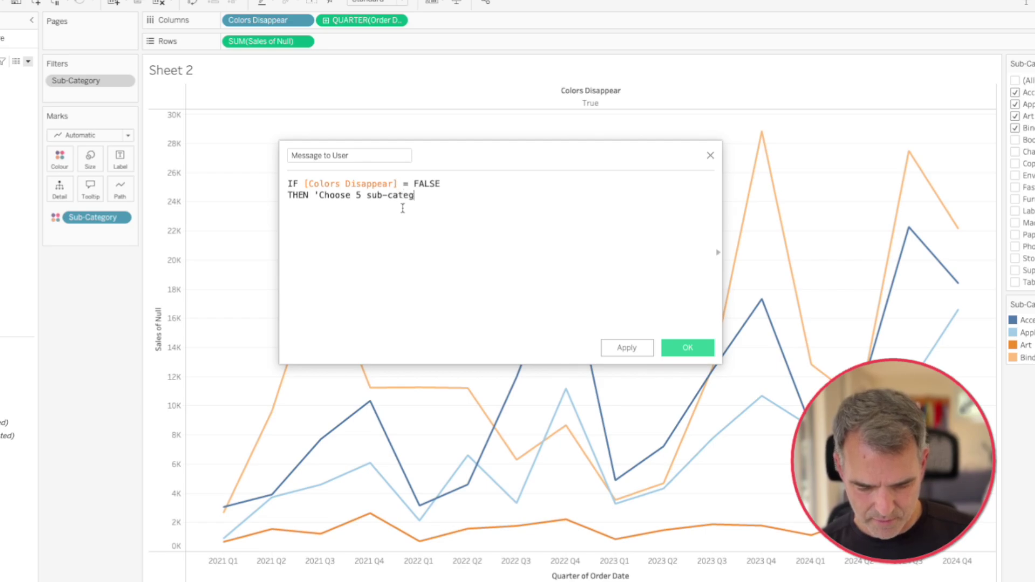
pyautogui.write("ories or less'")
pyautogui.press('Return')
pyautogui.write('ELD')
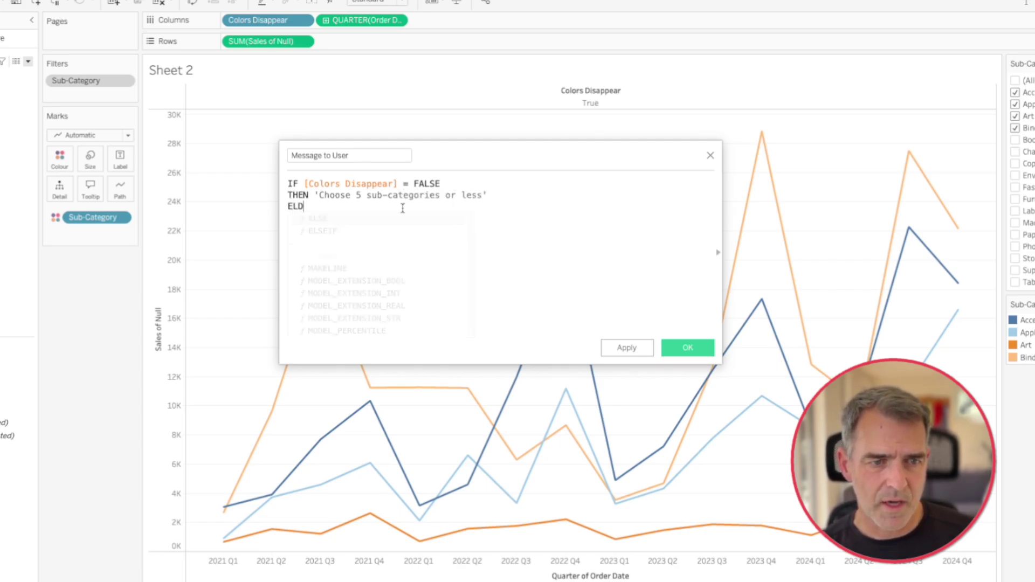
pyautogui.press('BackSpace')
pyautogui.write('SE')
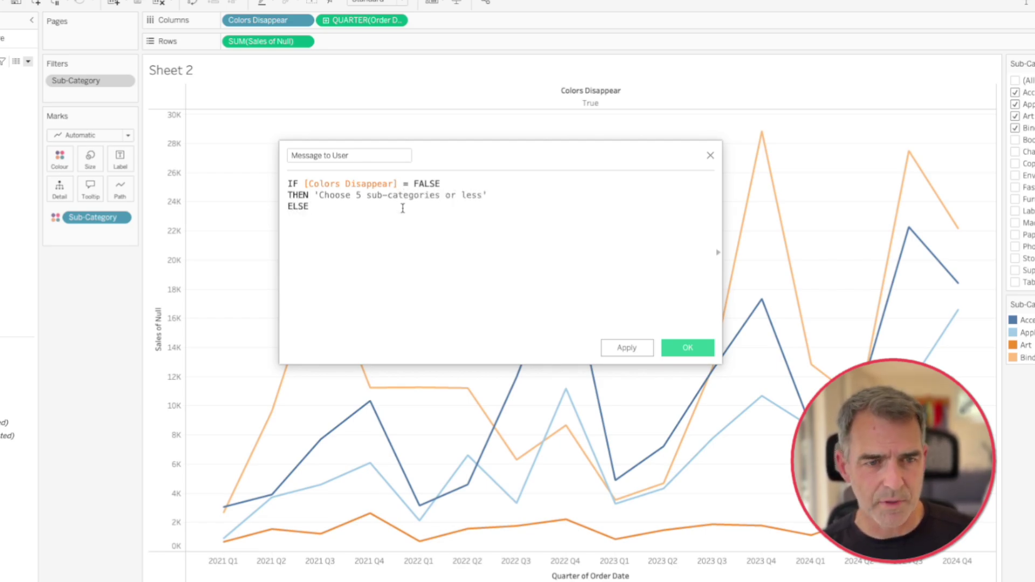
pyautogui.write(' ""')
pyautogui.press('Return')
pyautogui.write('END')
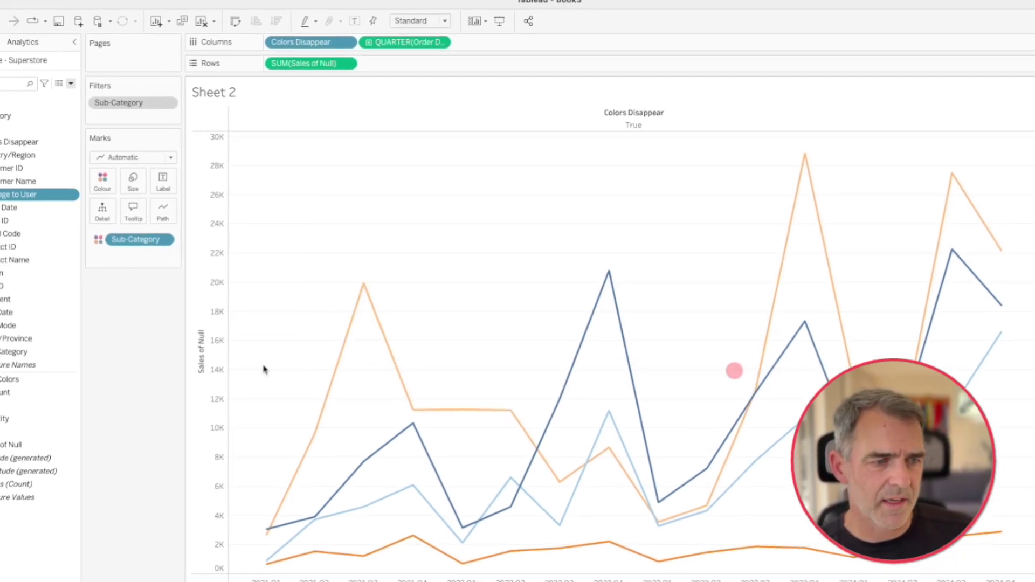
# Step: Put Message to User on the Marks card's Detail and drag Colors Disappear off Columns
pyautogui.moveTo(31, 197); pyautogui.dragTo(110, 218)
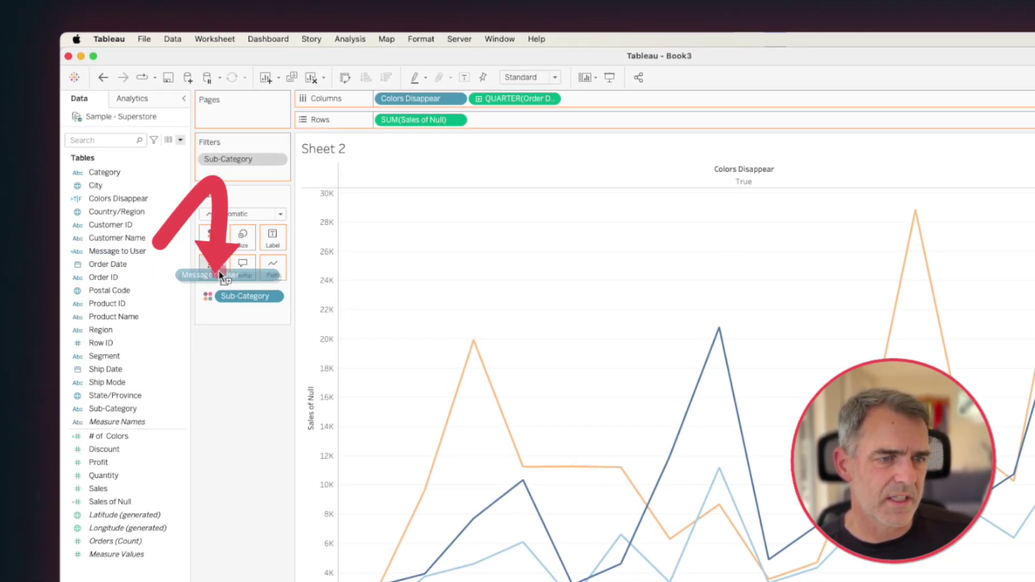
pyautogui.moveTo(220, 276); pyautogui.dragTo(213, 270)
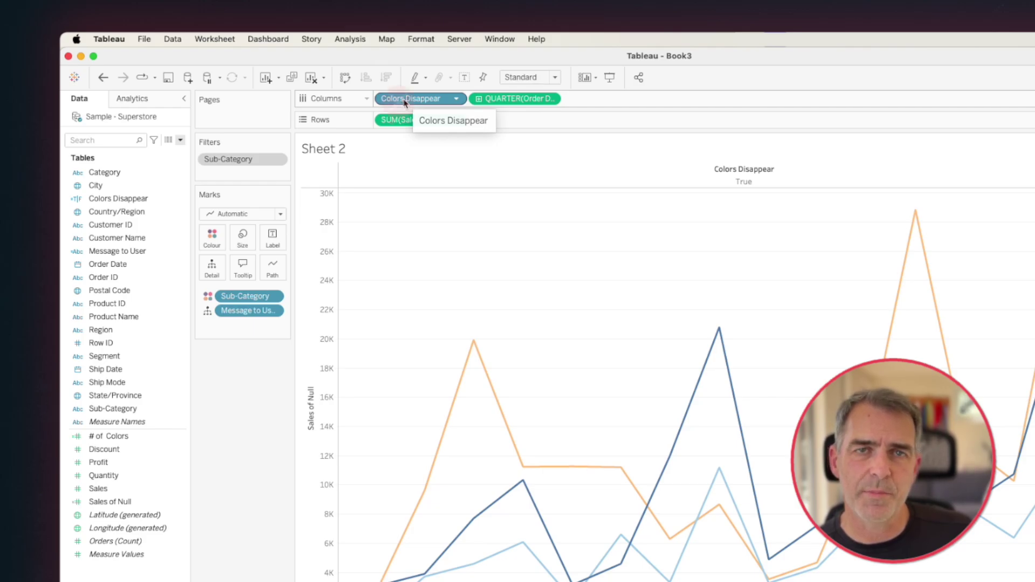
pyautogui.moveTo(406, 102); pyautogui.dragTo(146, 306)
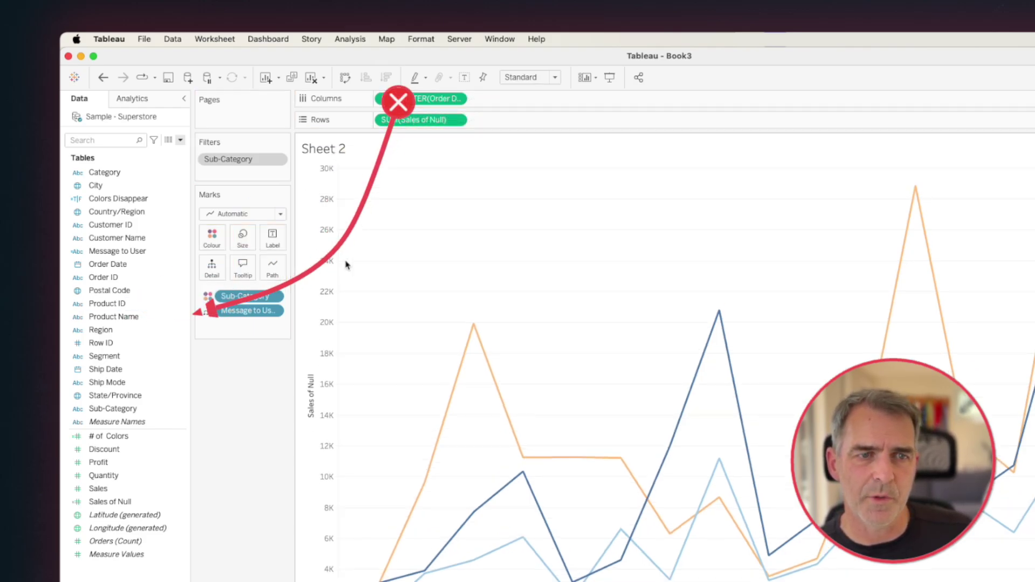
# Step: Retitle the sheet 'Sales by Quarter by Sub-Category' and insert the Message to User field
pyautogui.doubleClick(422, 148)
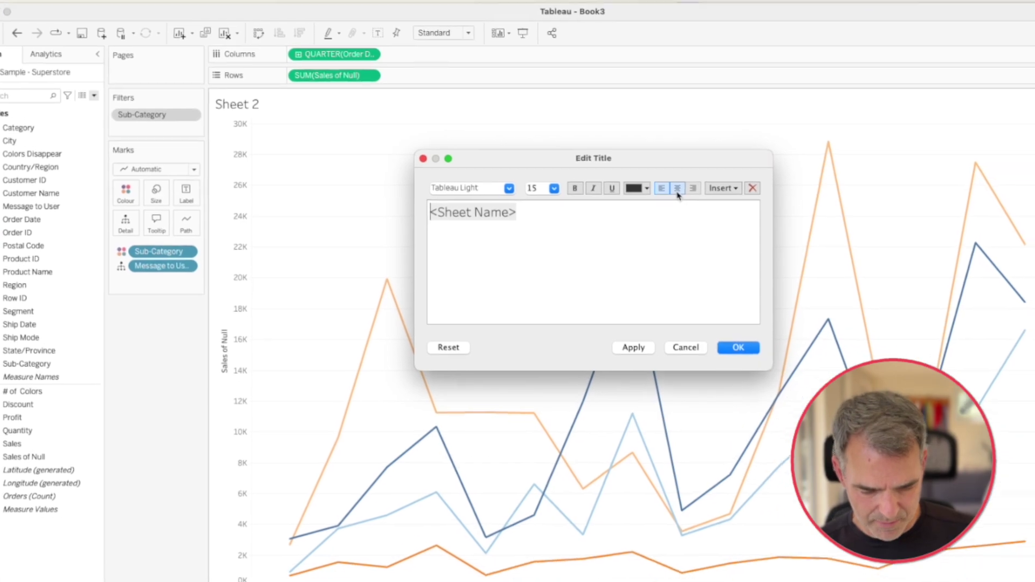
pyautogui.press('super+a')
pyautogui.write('Sa')
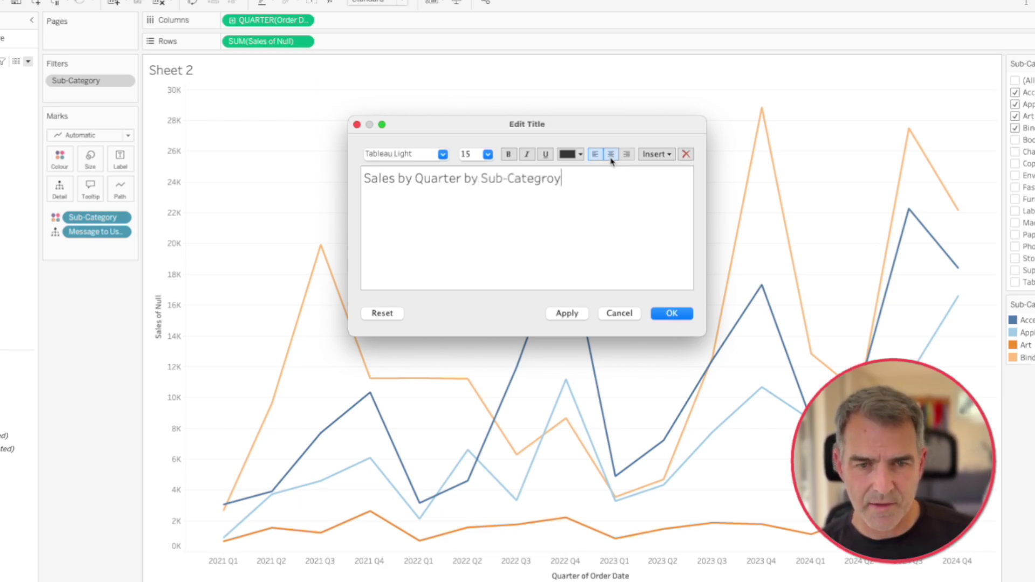
pyautogui.click(644, 155)
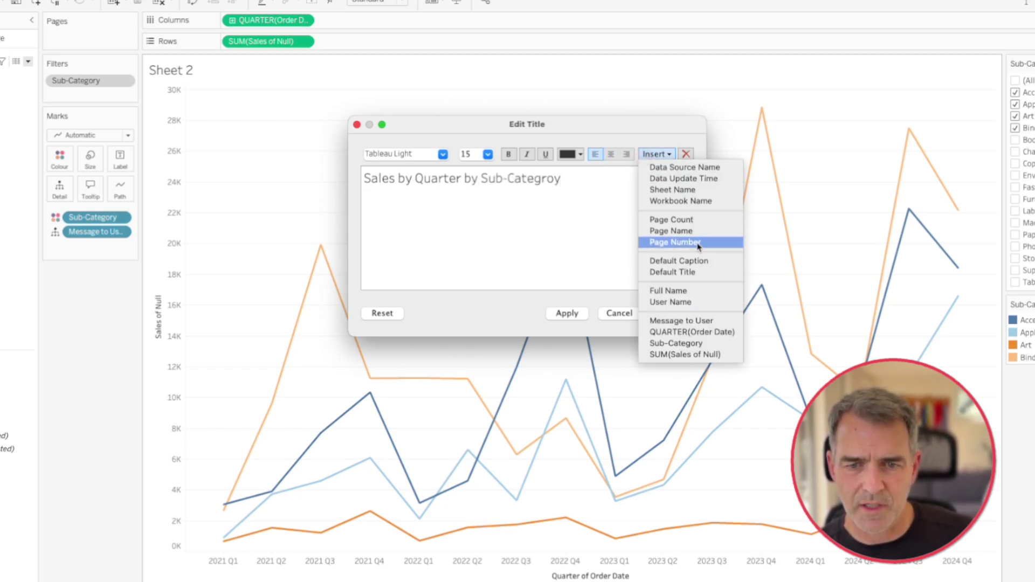
pyautogui.click(689, 323)
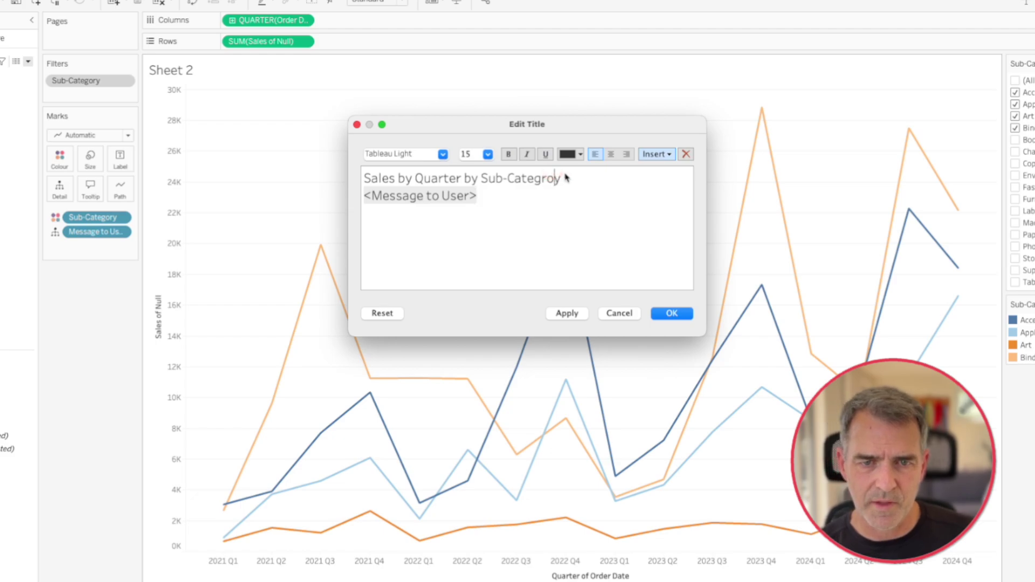
# Step: Format the Message to User line as bold red 24-point text and apply the title
pyautogui.doubleClick(463, 195)
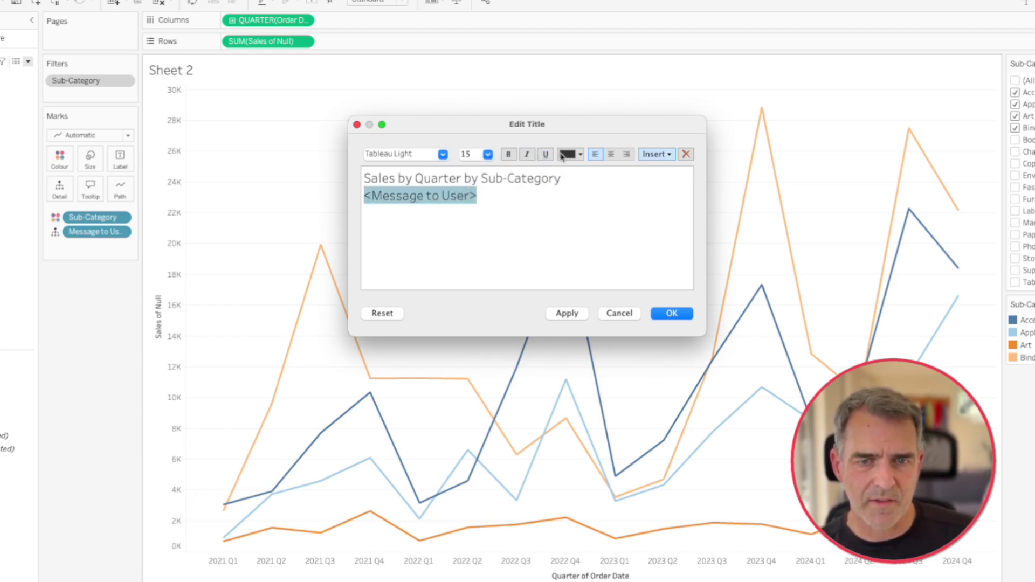
pyautogui.click(567, 154)
pyautogui.click(612, 199)
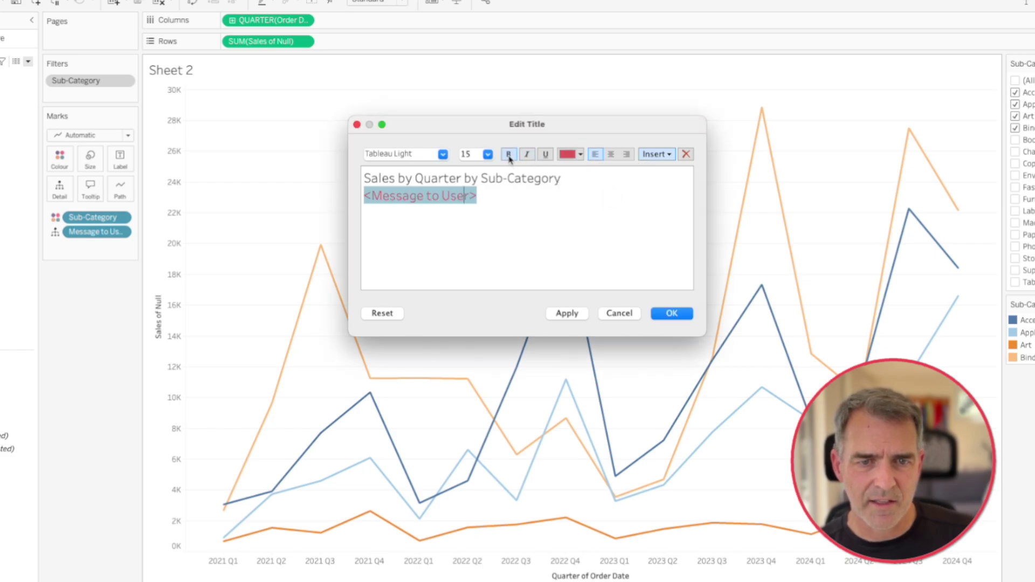
pyautogui.moveTo(480, 195); pyautogui.dragTo(361, 189)
pyautogui.click(488, 157)
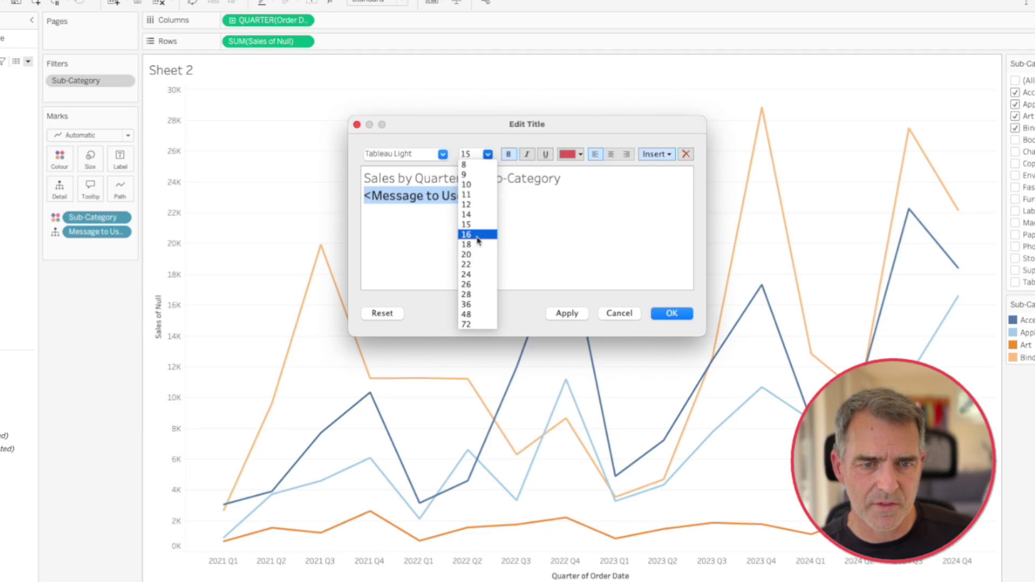
pyautogui.click(475, 273)
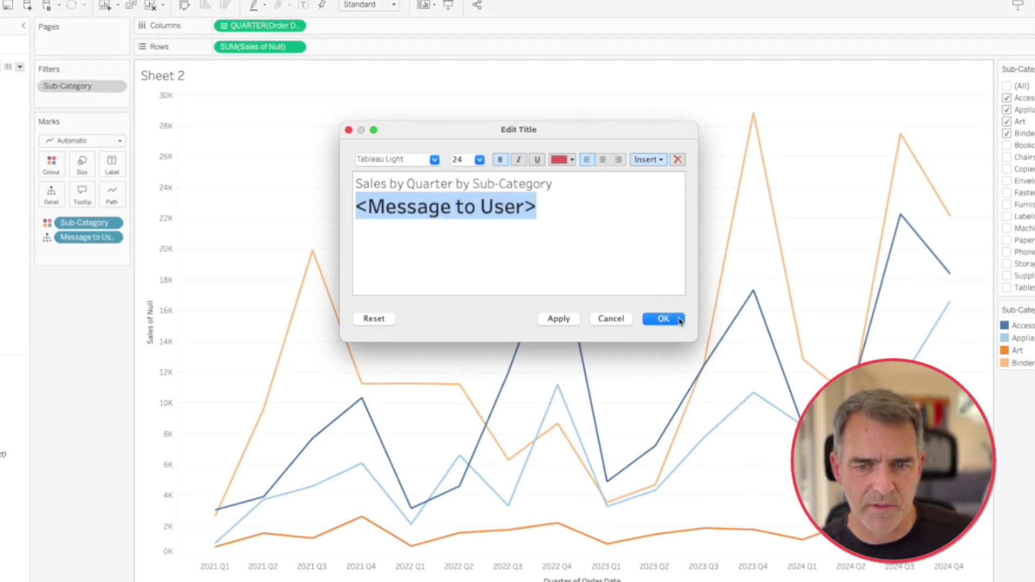
pyautogui.click(687, 313)
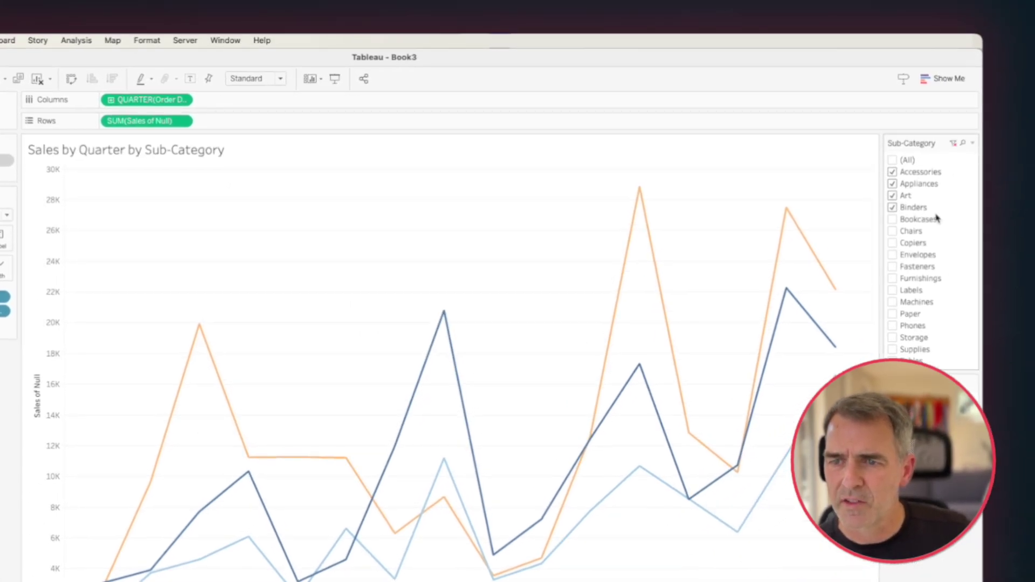
# Step: Tick Bookcases and Chairs in the Sub-Category filter, bringing the selection to six
pyautogui.click(892, 219)
pyautogui.click(892, 231)
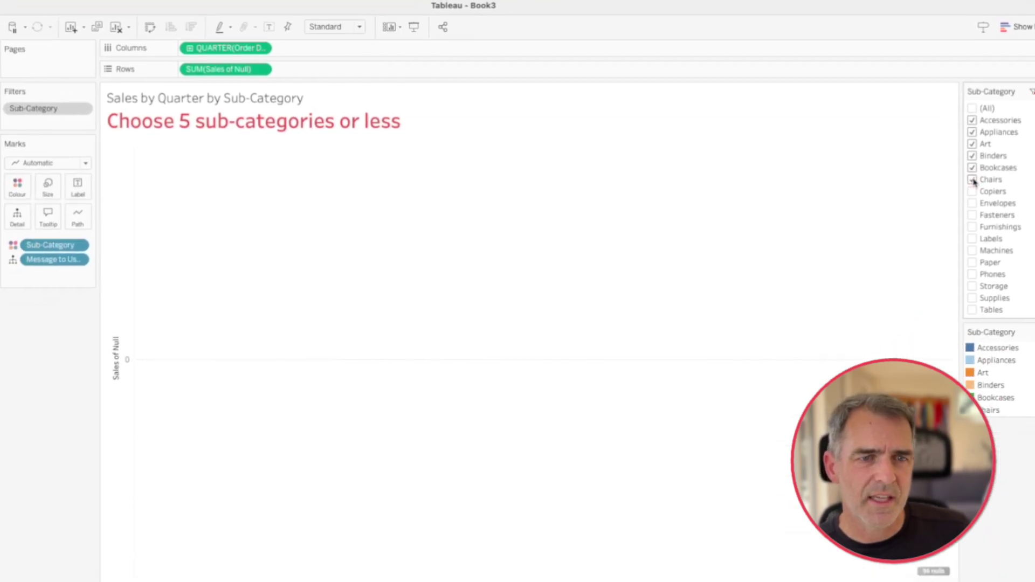